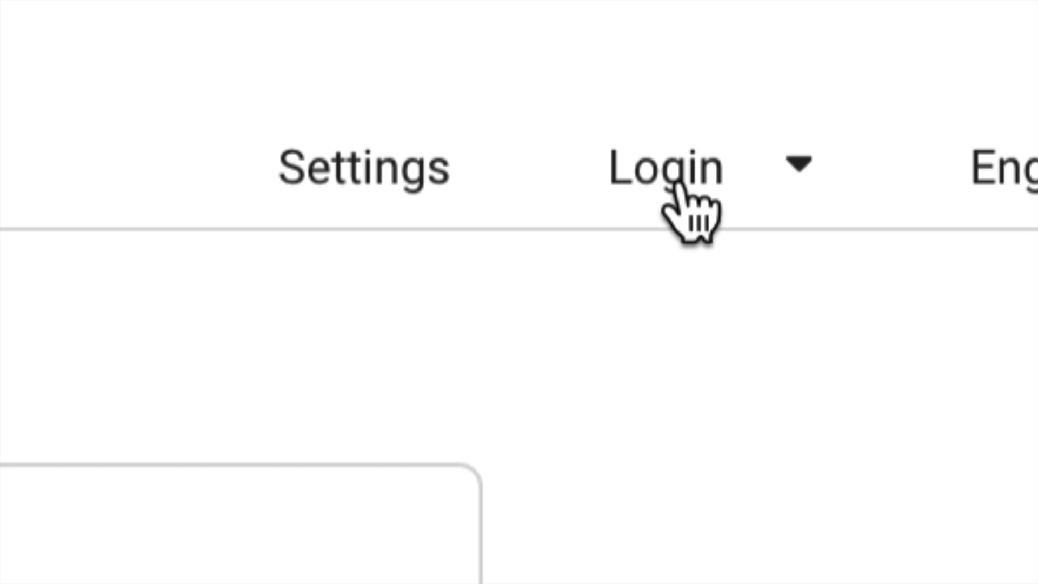
- Open the login form and go to the sign-up option for creating an account
click(675, 184)
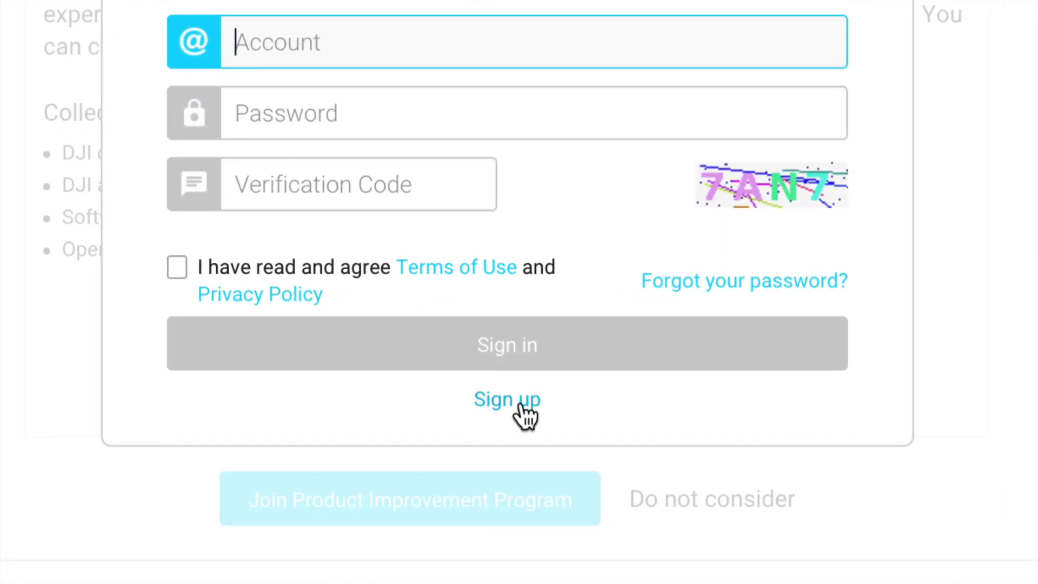
click(502, 407)
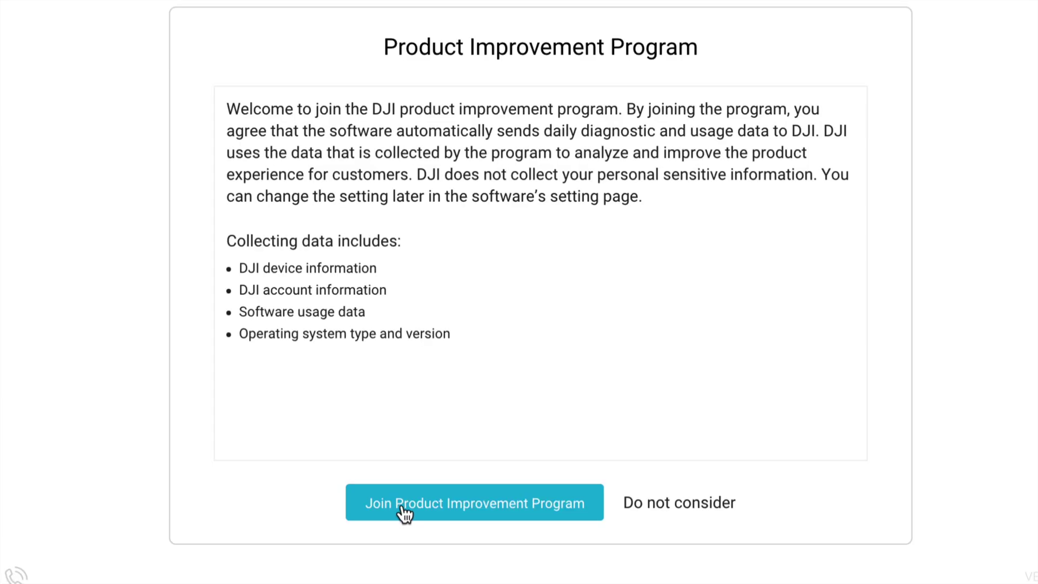
- Join the Product Improvement Program and allow DJI Assistant 2 For Mavic to accept incoming network connections
click(404, 511)
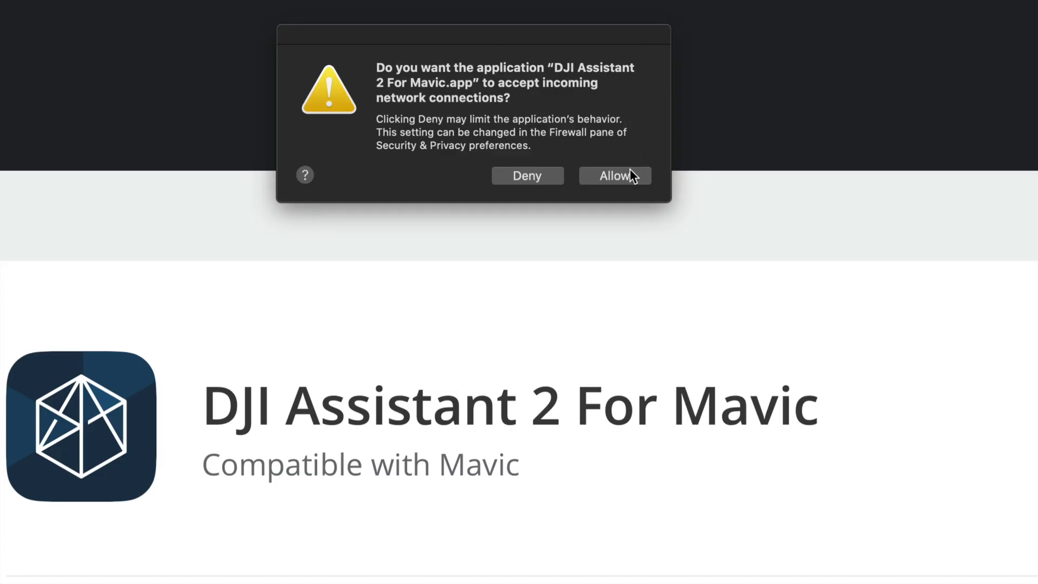
click(626, 177)
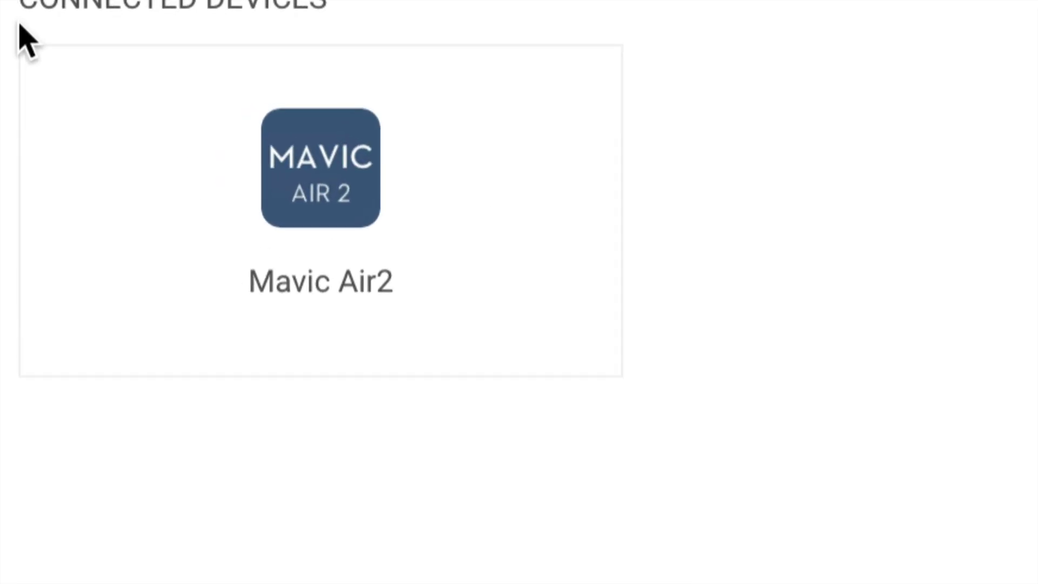
- Open the connected Mavic Air2 and review the requirements for refreshing firmware V01.00.0340 without starting the update
click(505, 248)
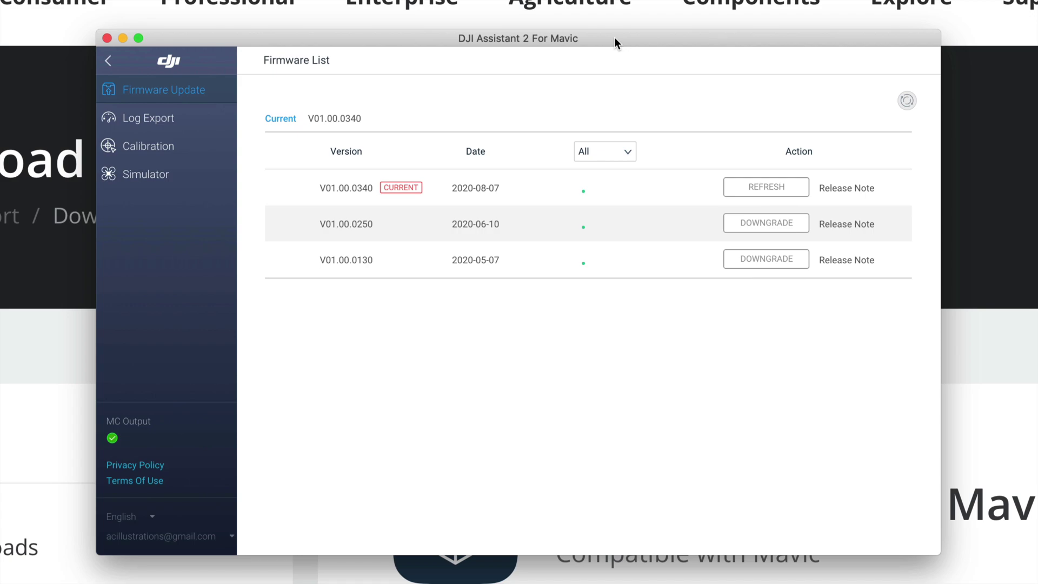
click(775, 188)
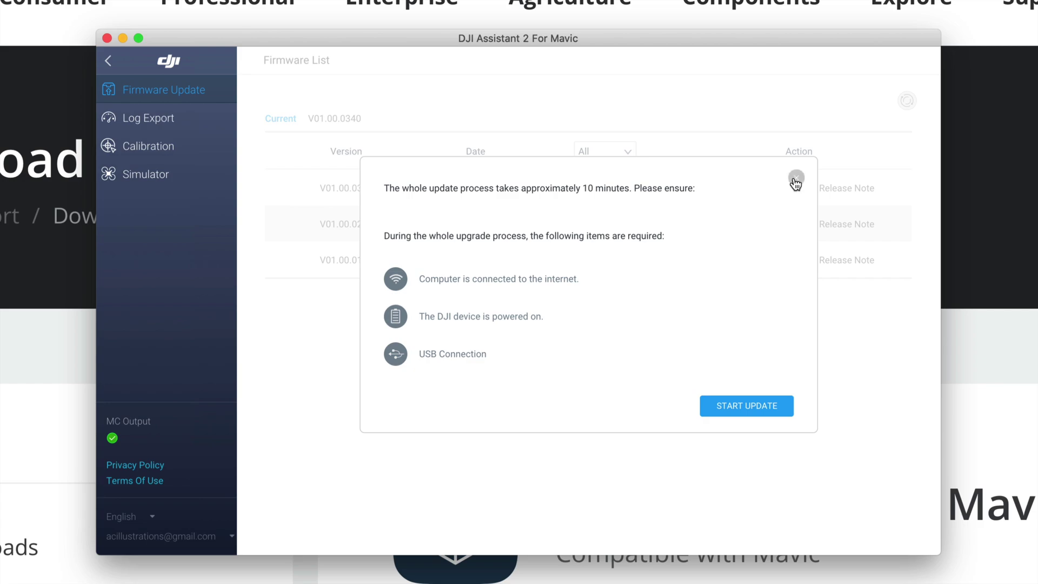
click(795, 179)
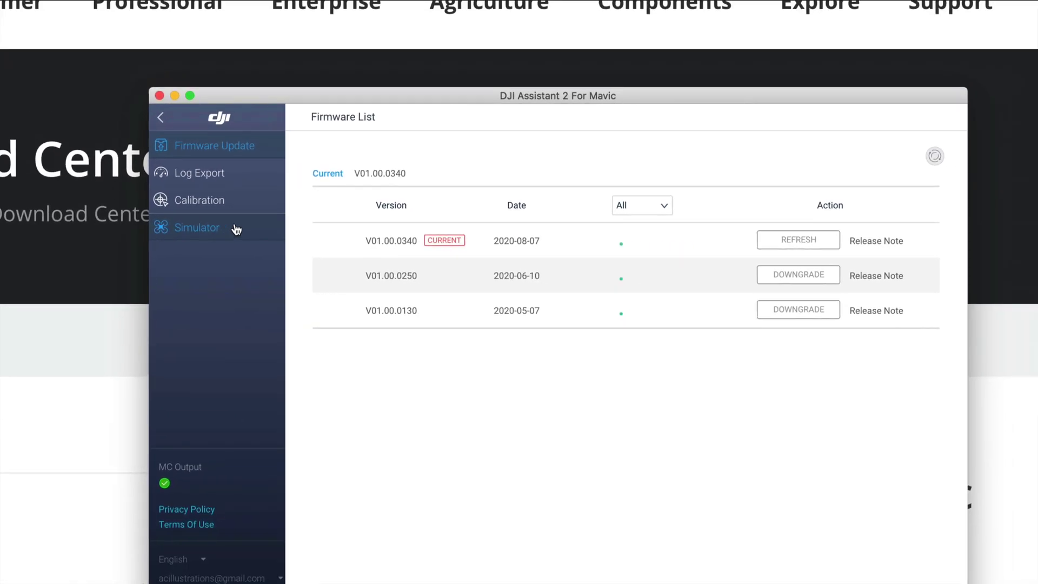
drag(475, 96, 439, 70)
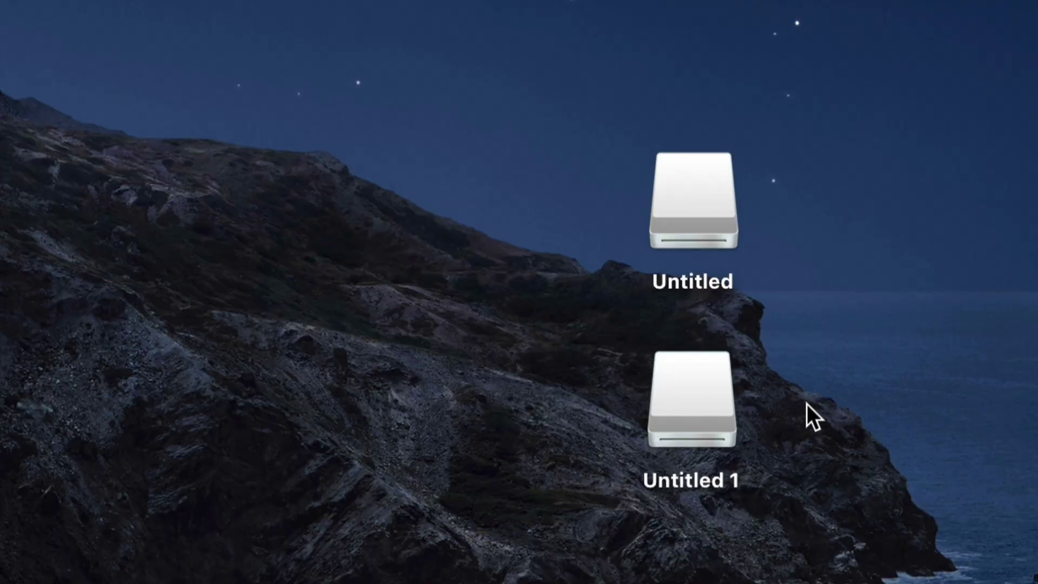
- Switch to the macOS desktop and arrange the Untitled and Untitled 1 drives side by side
drag(709, 411, 834, 196)
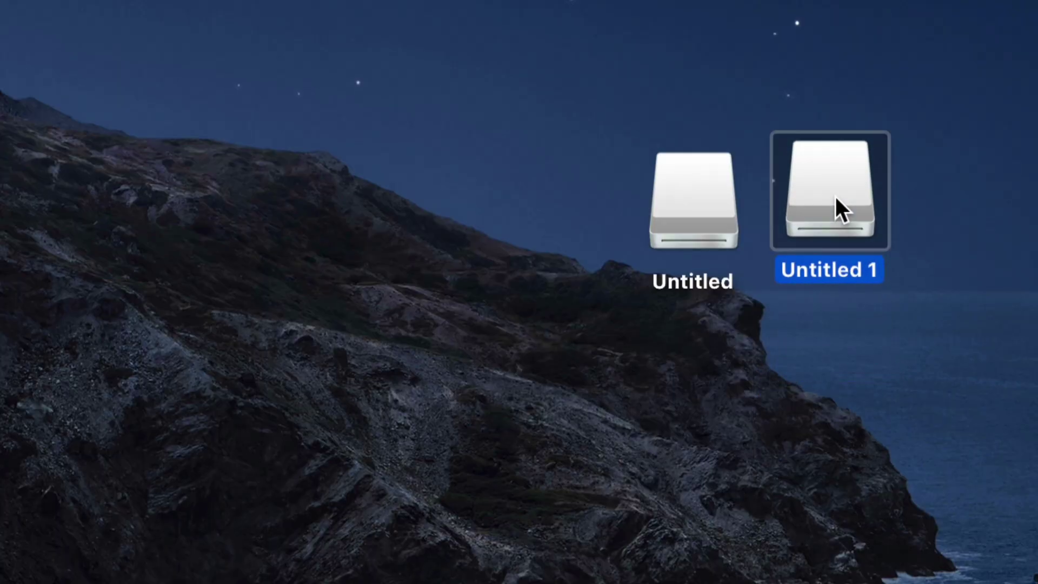
drag(986, 167, 522, 187)
click(747, 537)
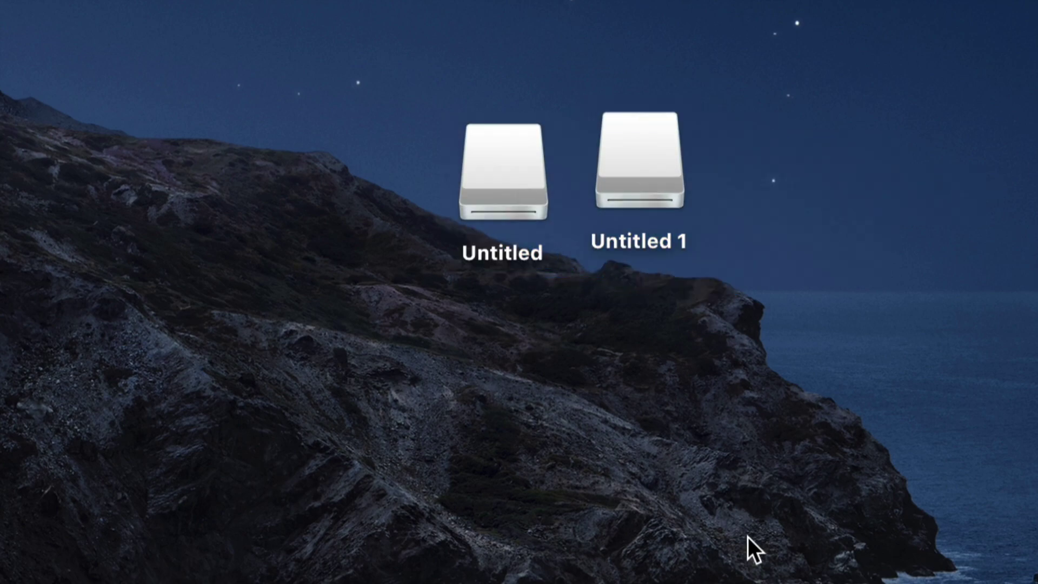
drag(638, 133, 668, 158)
drag(543, 166, 552, 193)
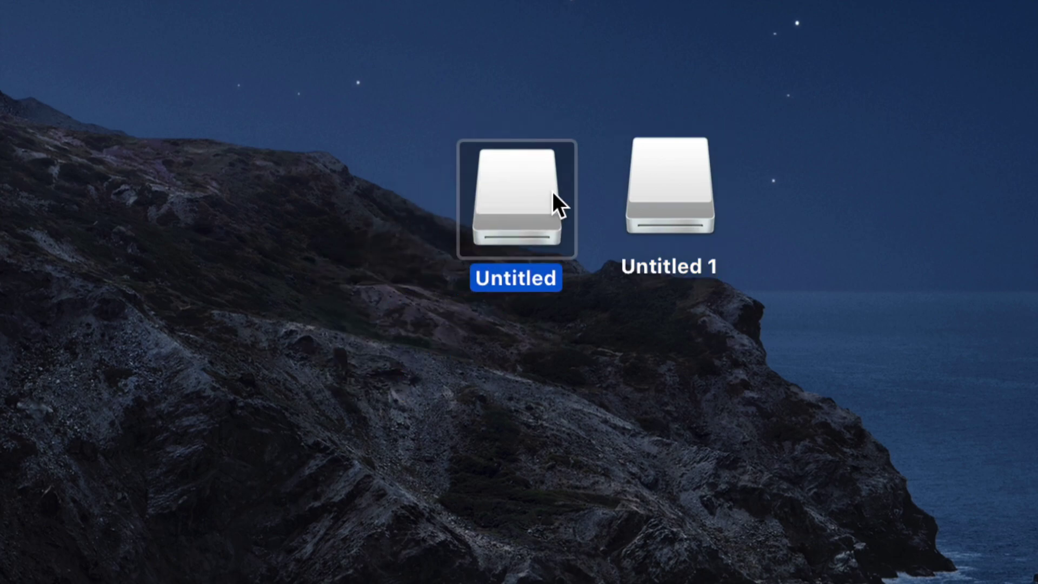
- Open the 100MEDIA folder inside DCIM on the Untitled drive
double_click(504, 200)
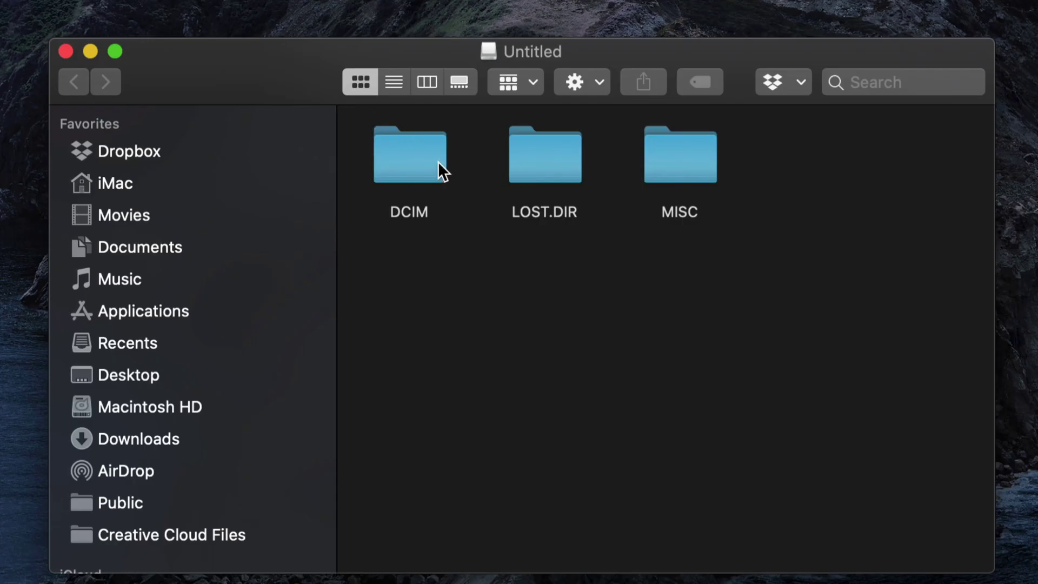
double_click(416, 159)
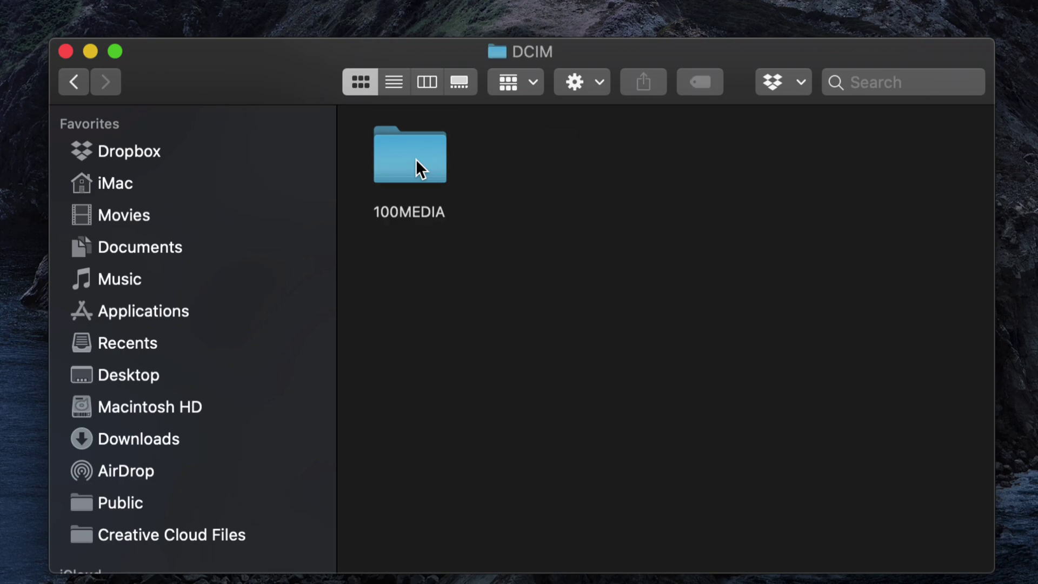
double_click(416, 159)
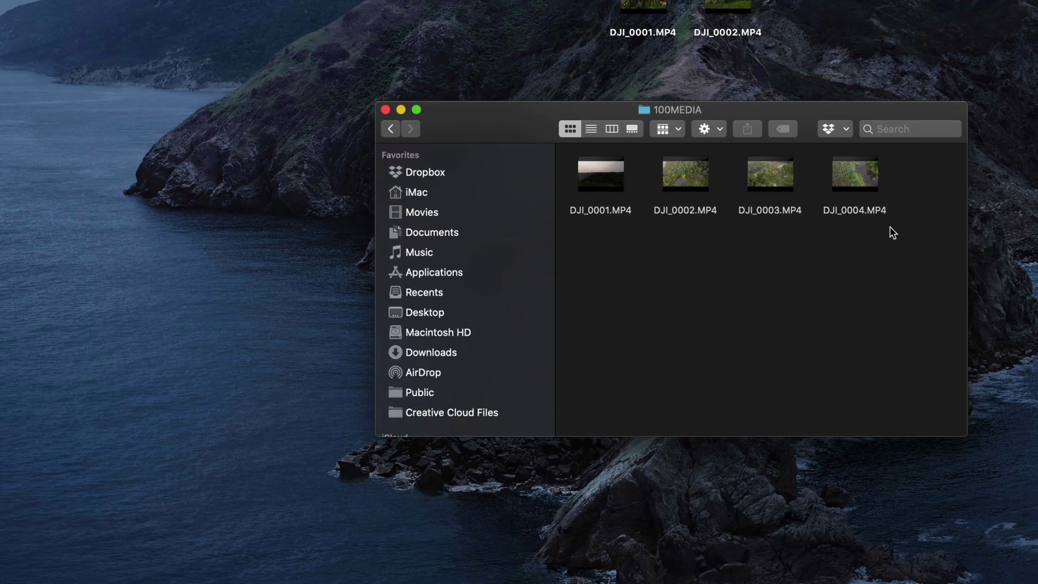
- Copy DJI_0001.MP4 through DJI_0004.MP4 from 100MEDIA to the desktop, keeping both copies of any duplicate files
drag(876, 256, 67, 240)
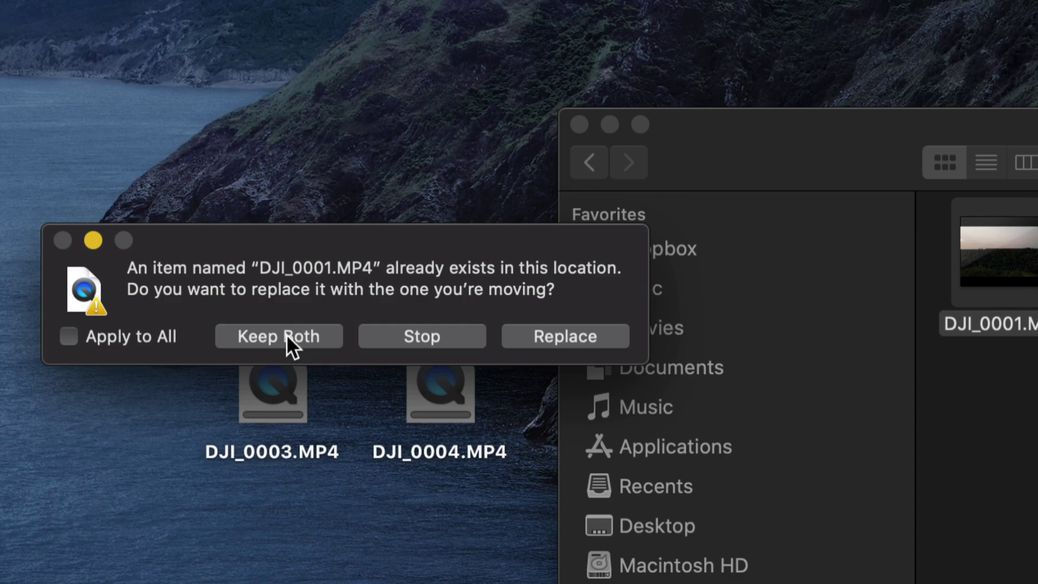
click(255, 341)
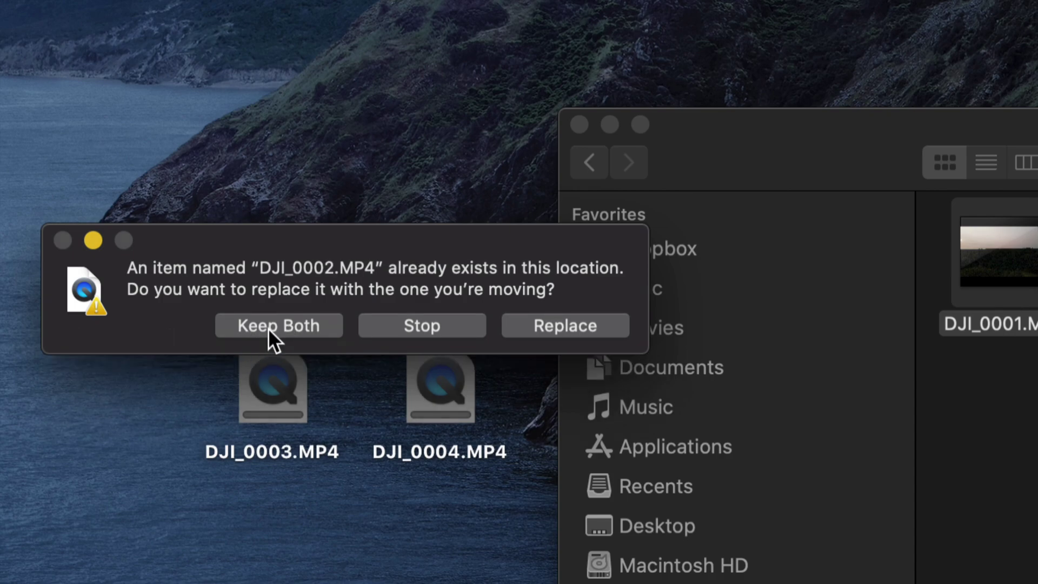
click(268, 326)
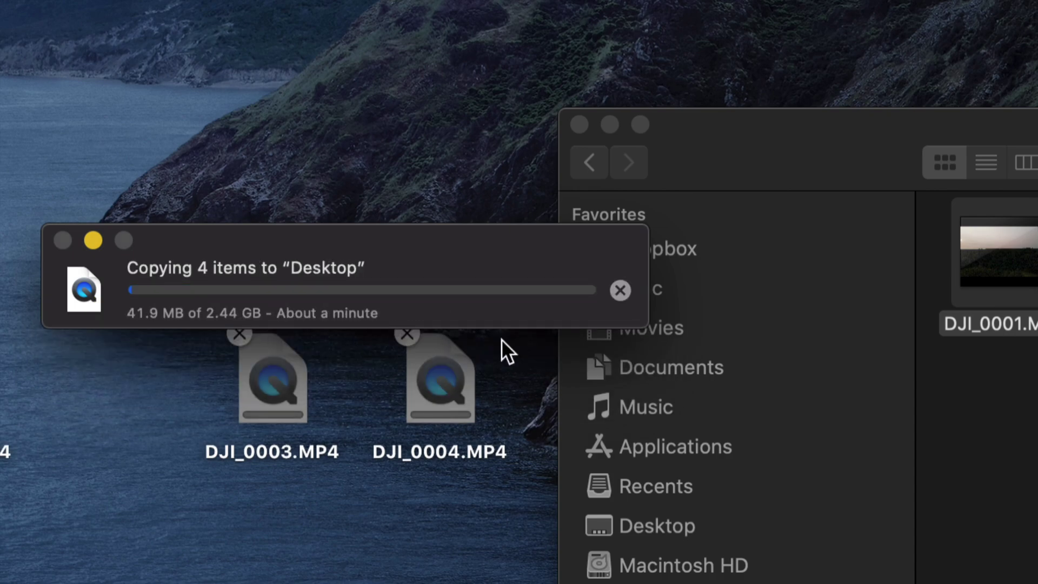
drag(347, 241, 437, 237)
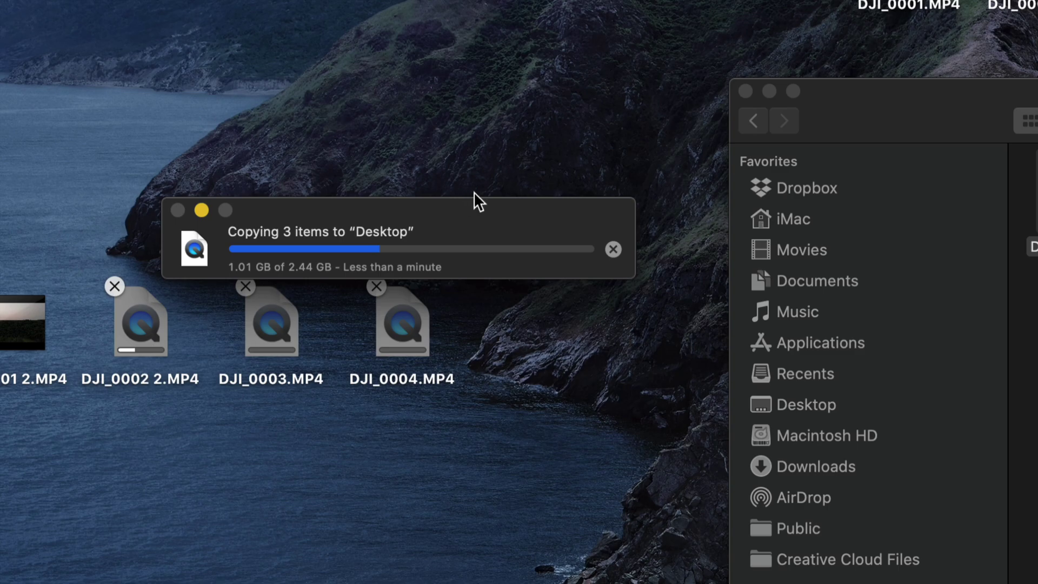
- Open the 100MEDIA folder inside DCIM on the Untitled 1 drive
click(864, 107)
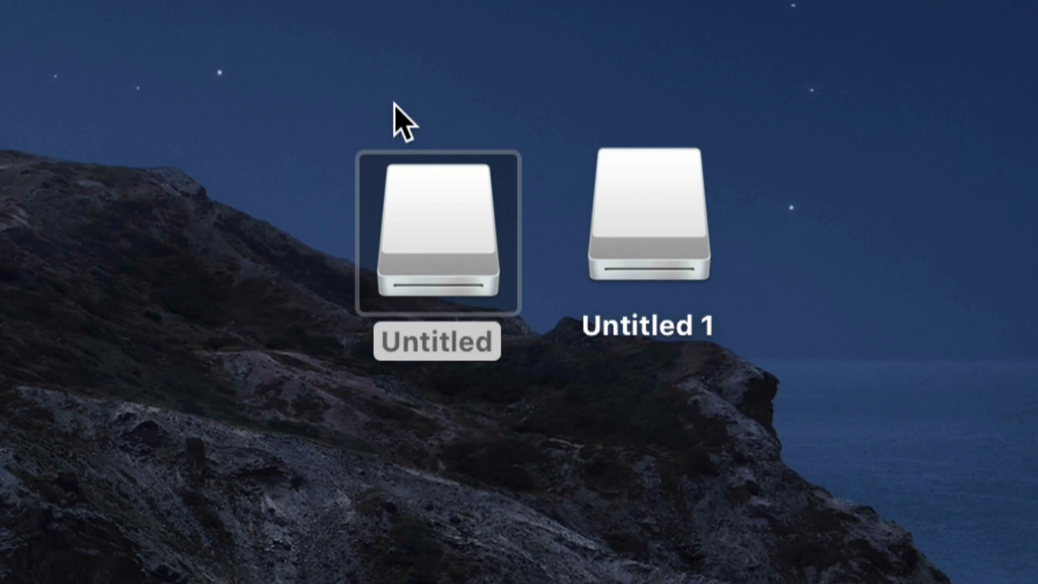
click(616, 208)
drag(630, 220, 655, 206)
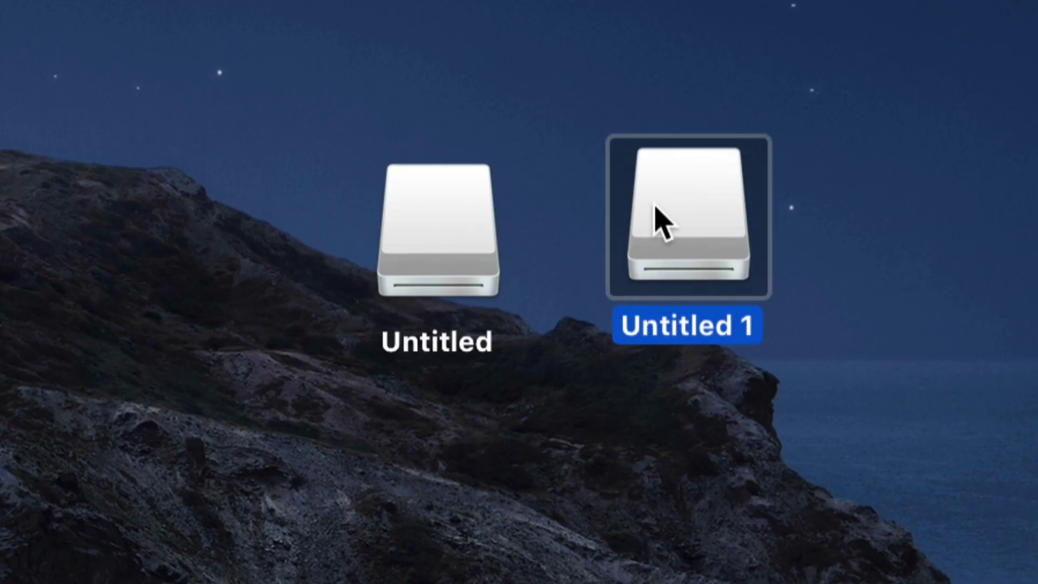
double_click(656, 211)
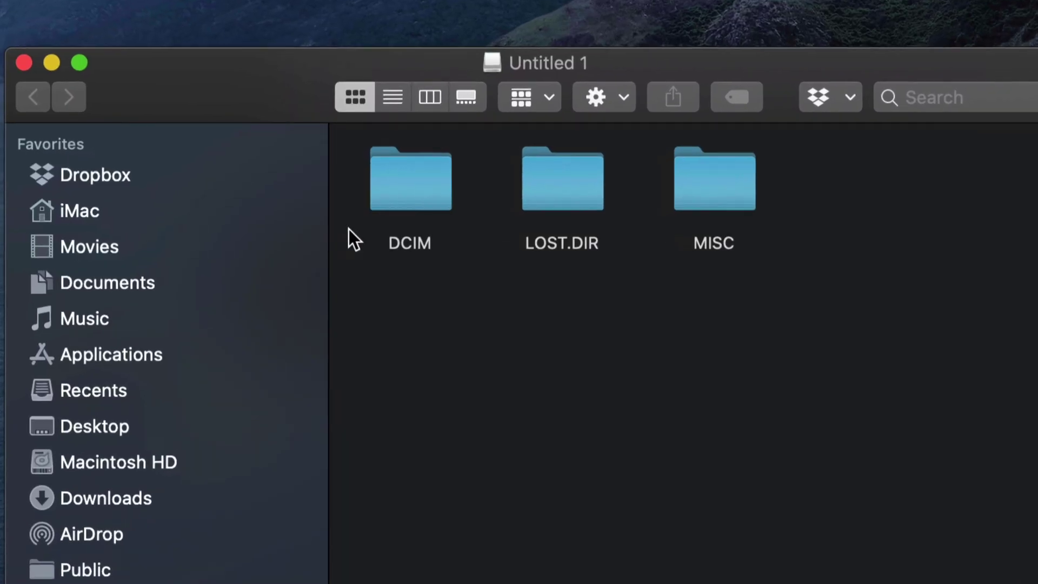
double_click(407, 182)
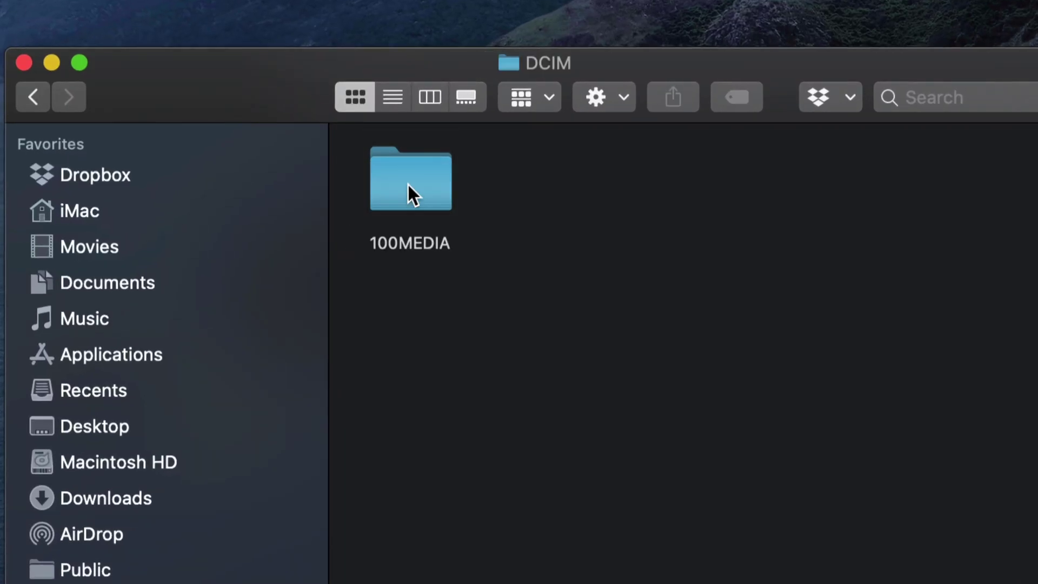
double_click(407, 182)
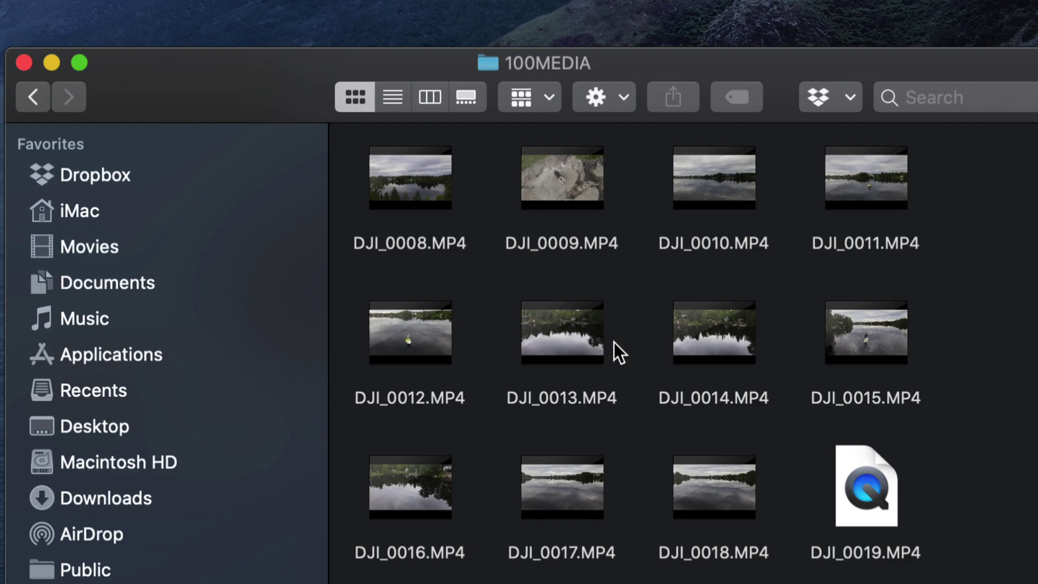
- Look through the video clips stored in the 100MEDIA folder of the Untitled 1 drive
scroll(614, 342, down, 5)
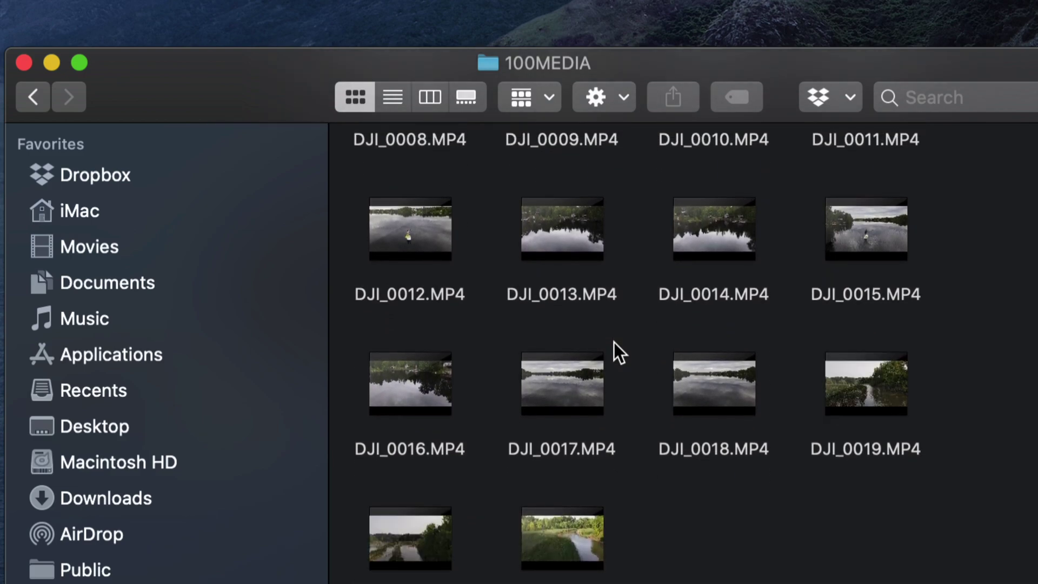
scroll(614, 342, up, 4)
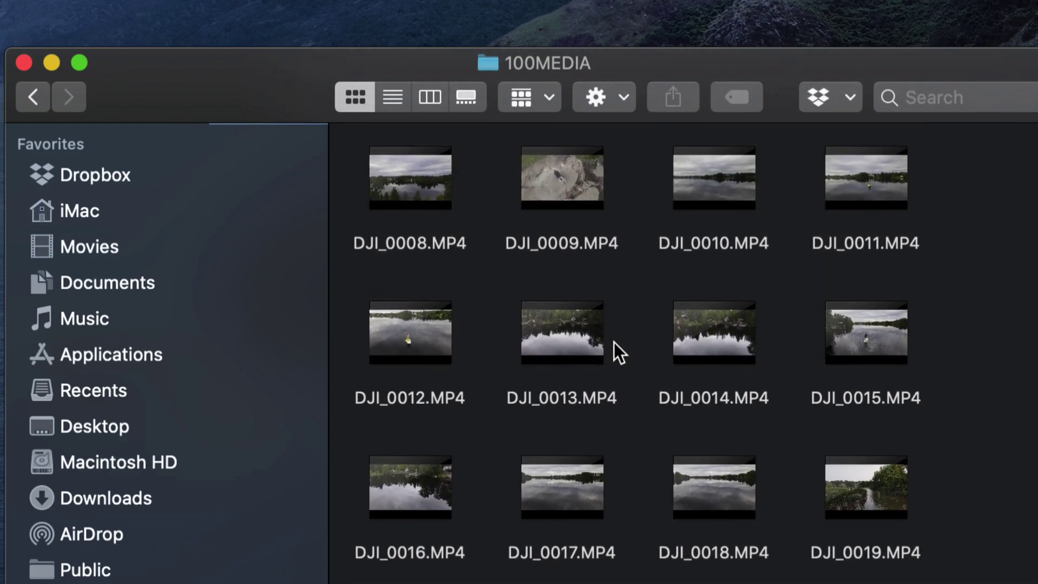
scroll(614, 342, down, 3)
scroll(614, 342, up, 3)
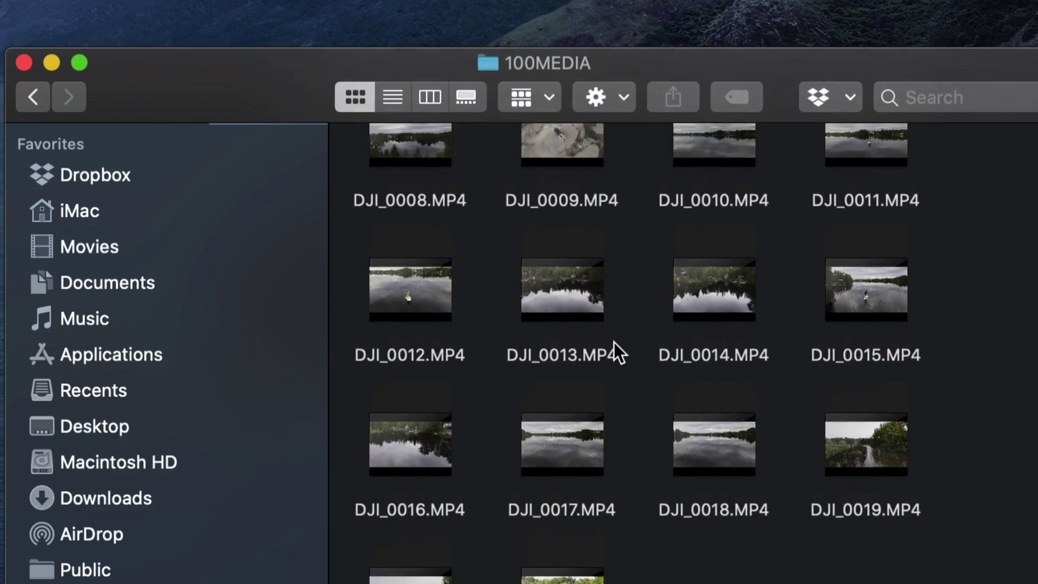
scroll(614, 342, down, 1)
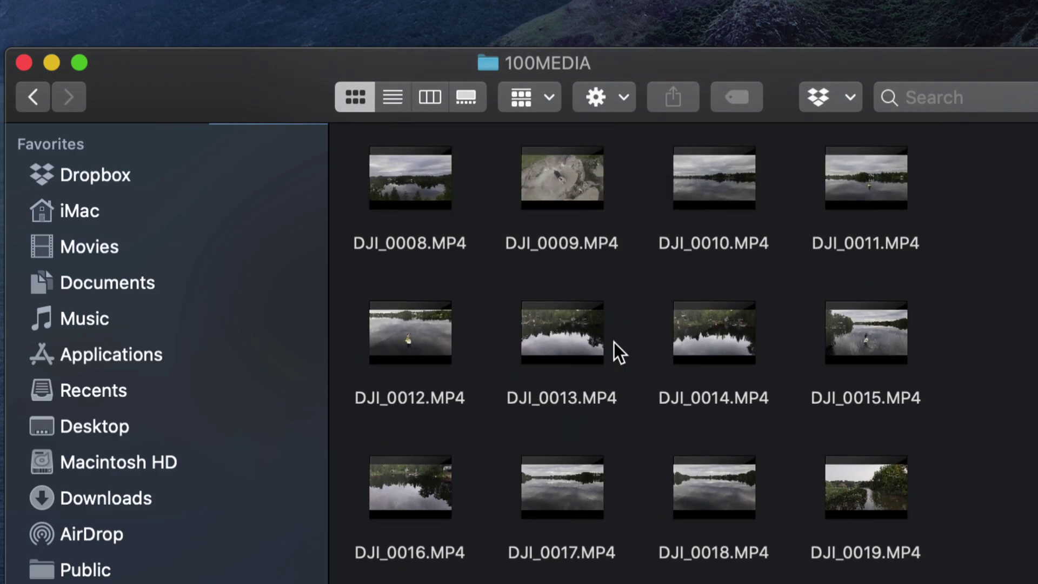
scroll(614, 342, down, 5)
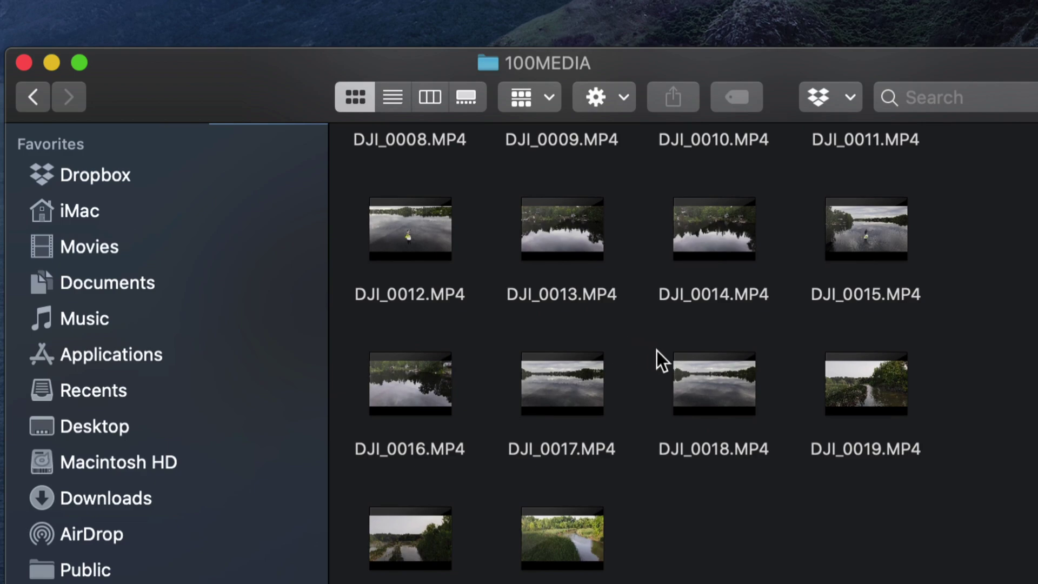
mouse_move(684, 368)
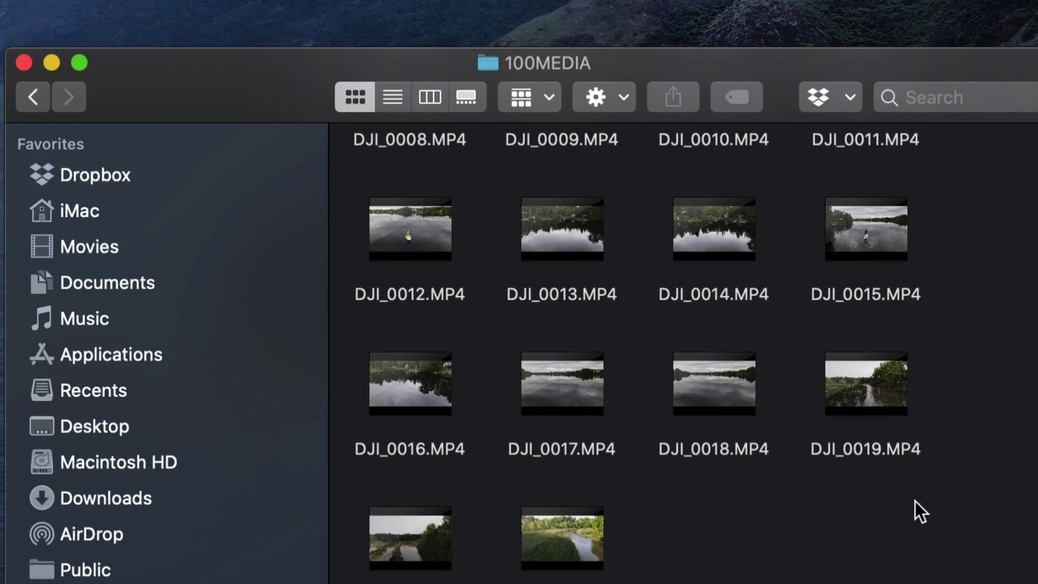
drag(918, 501, 421, 197)
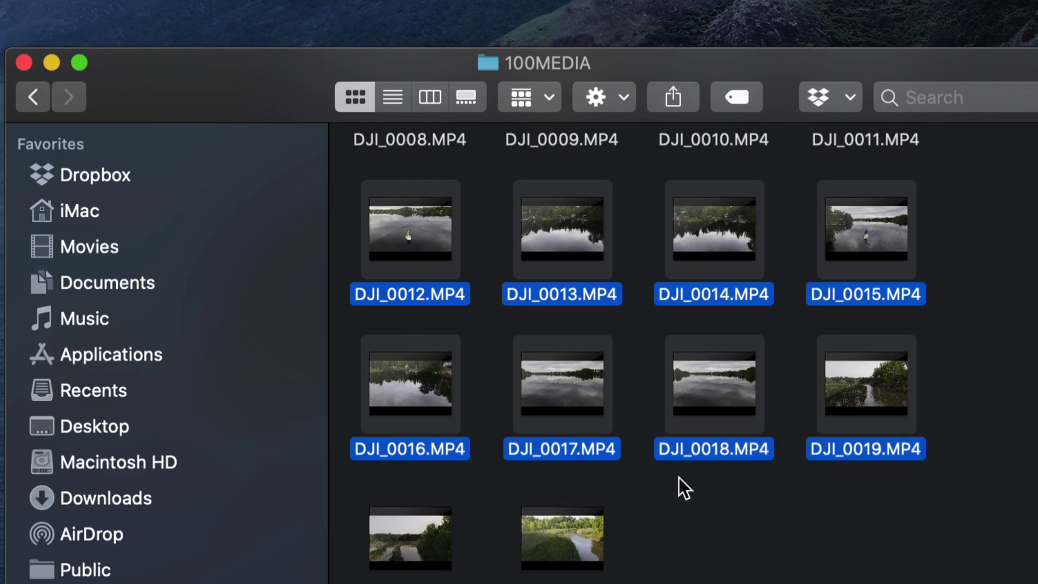
click(682, 481)
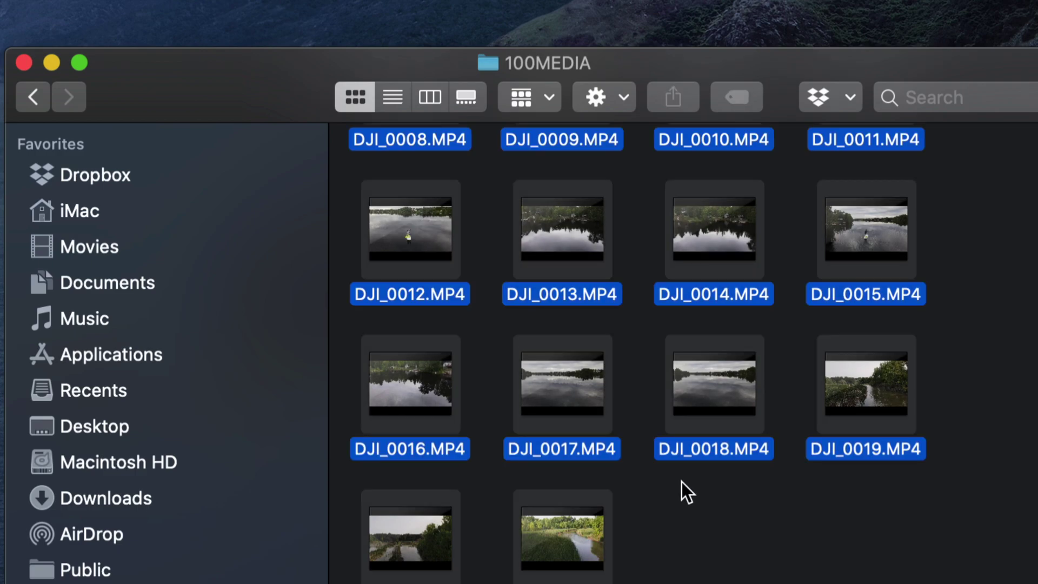
click(696, 501)
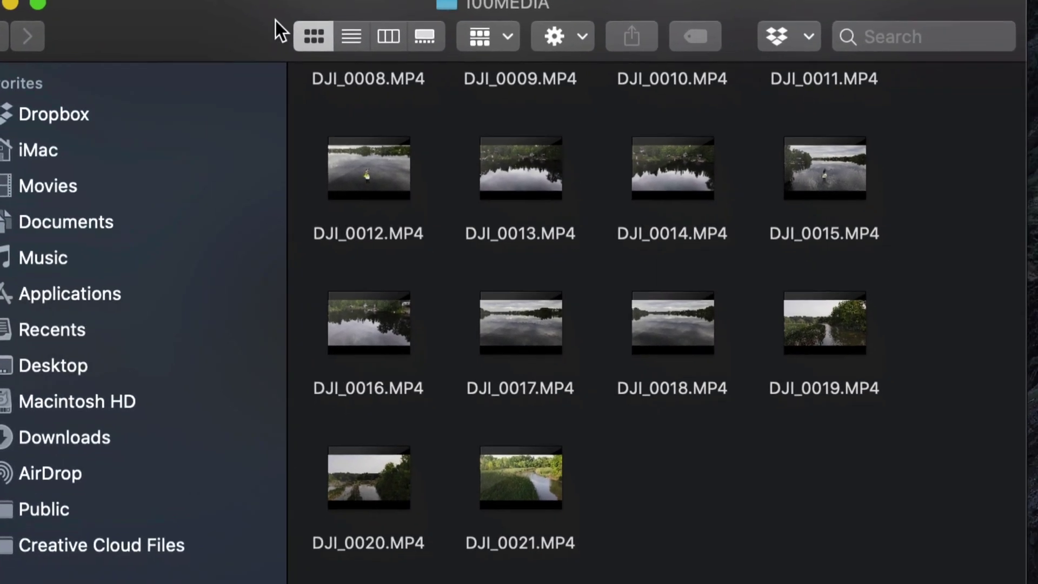
- Copy DJI_0019.MP4, DJI_0020.MP4 and DJI_0021.MP4 from the Untitled 1 drive's 100MEDIA folder to the desktop, below the earlier clips
click(857, 333)
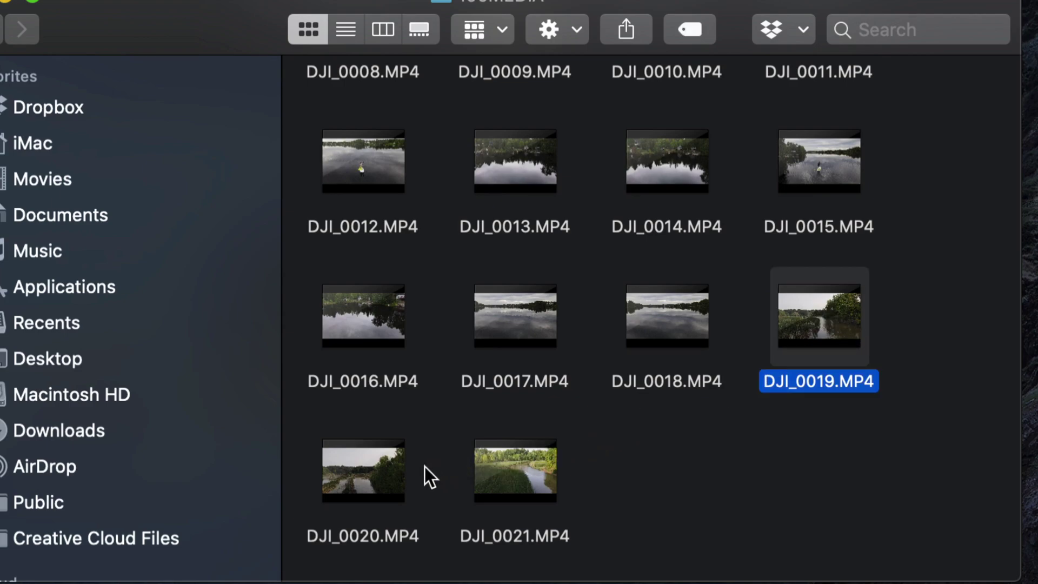
super+click(394, 493)
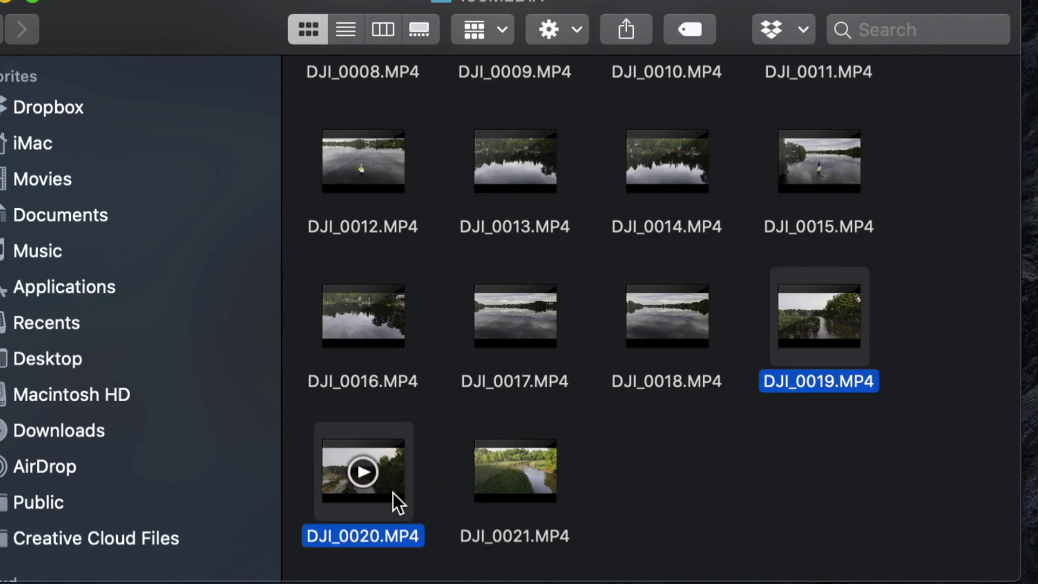
super+click(544, 490)
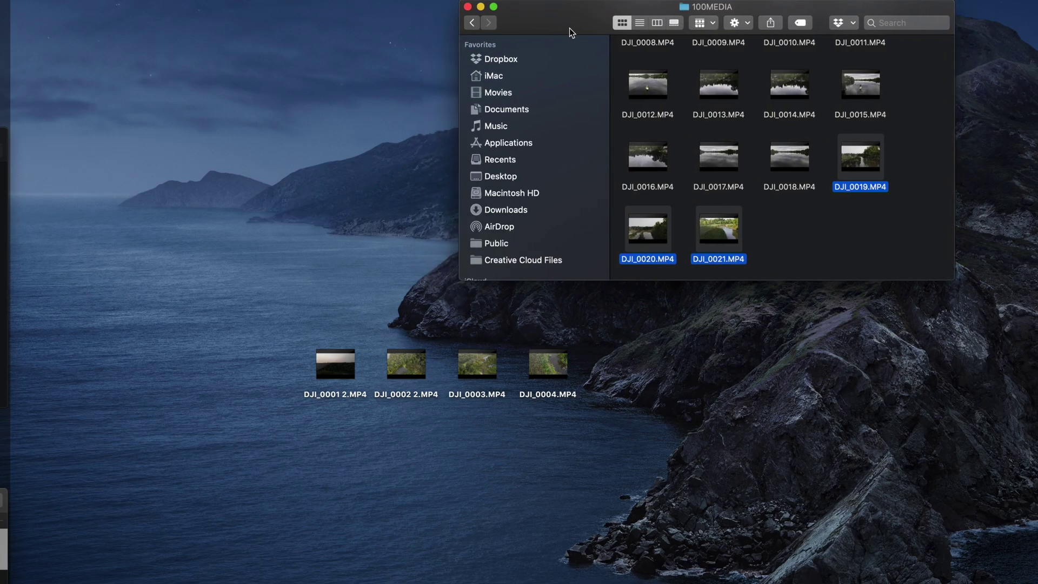
drag(569, 28, 574, 28)
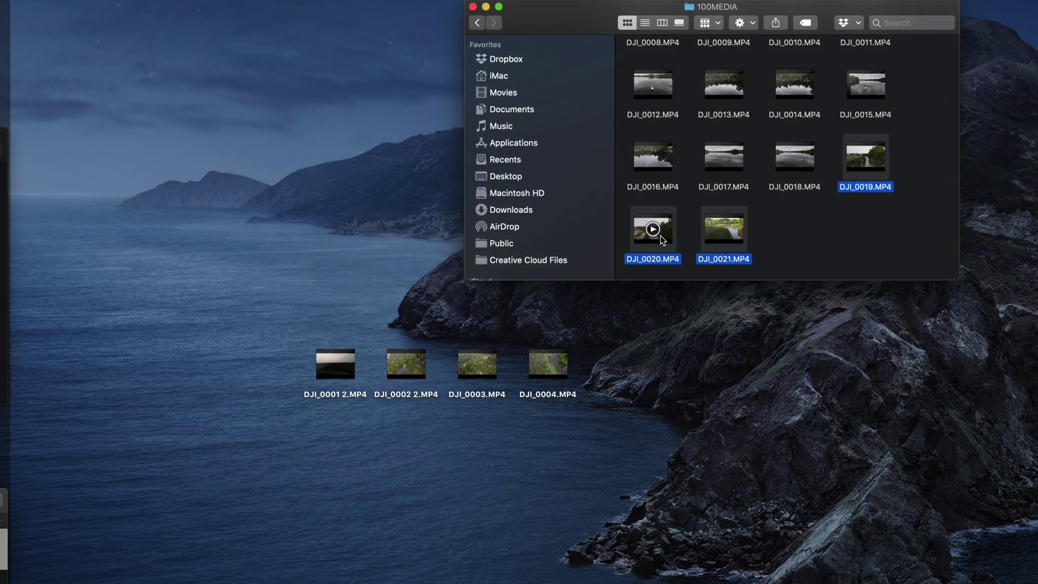
drag(659, 235, 333, 499)
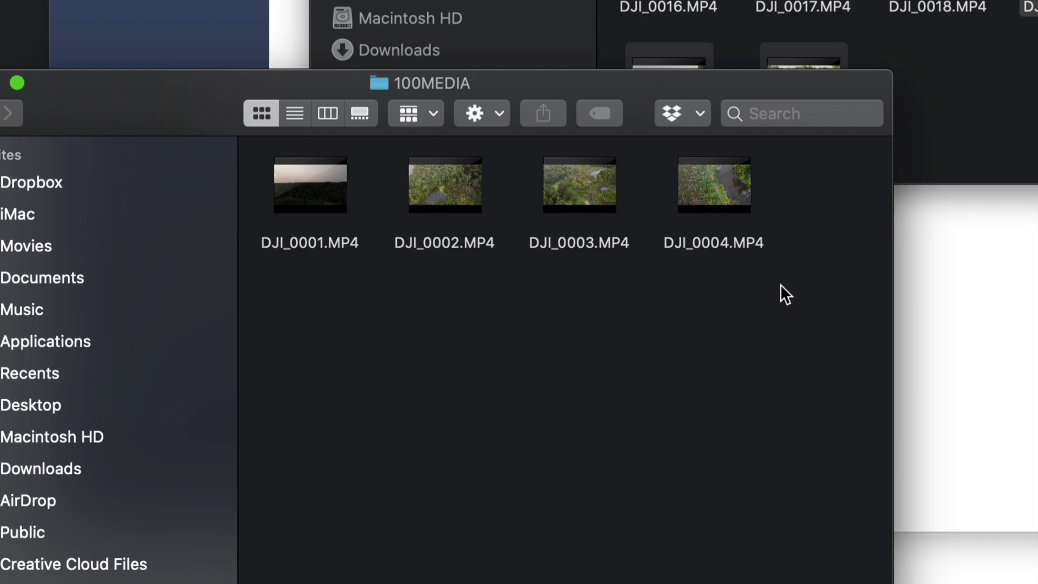
- Move DJI_0001.MP4 through DJI_0004.MP4 from the Untitled drive's 100MEDIA folder to the Trash
drag(631, 89, 679, 88)
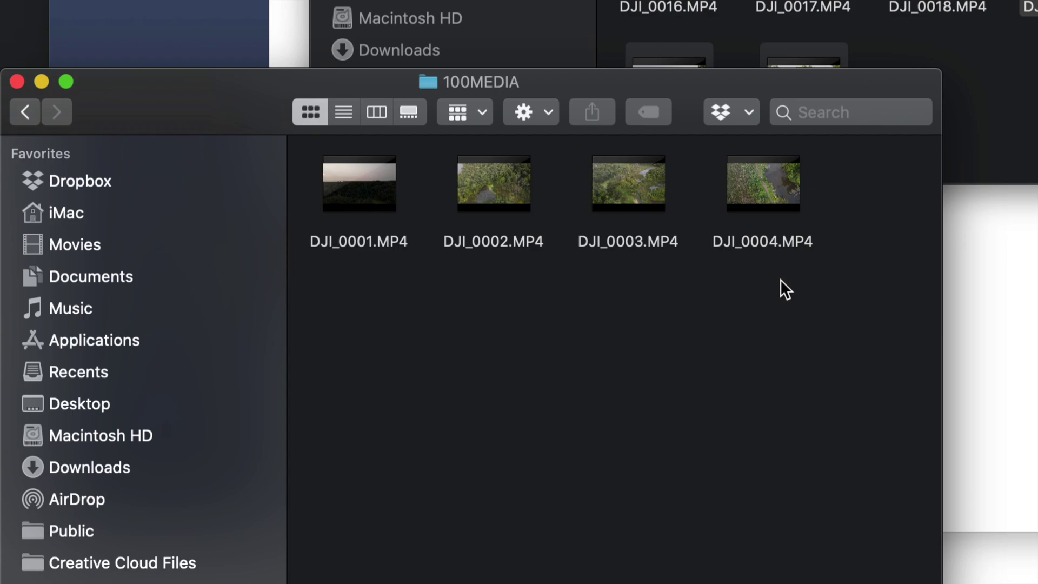
drag(780, 279, 355, 165)
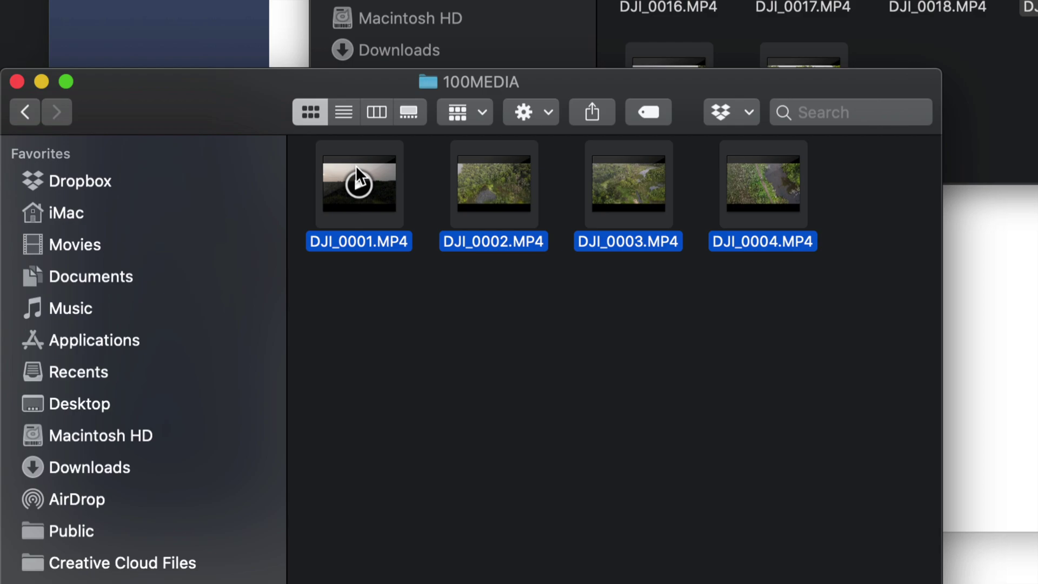
key(super+BackSpace)
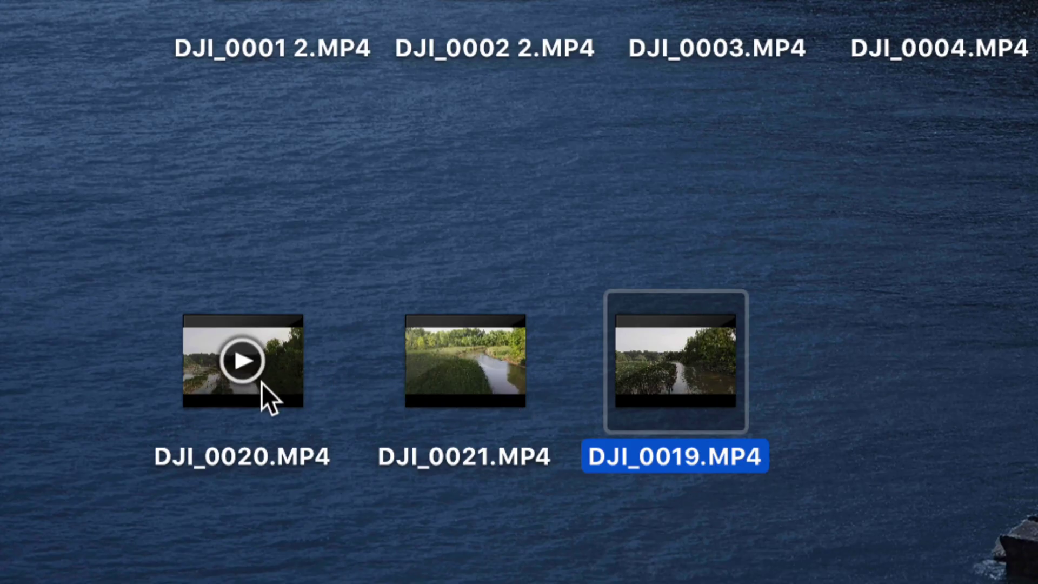
- Check the copies of DJI_0019.MP4, DJI_0020.MP4 and DJI_0021.MP4 on the desktop
click(262, 383)
click(439, 391)
click(625, 383)
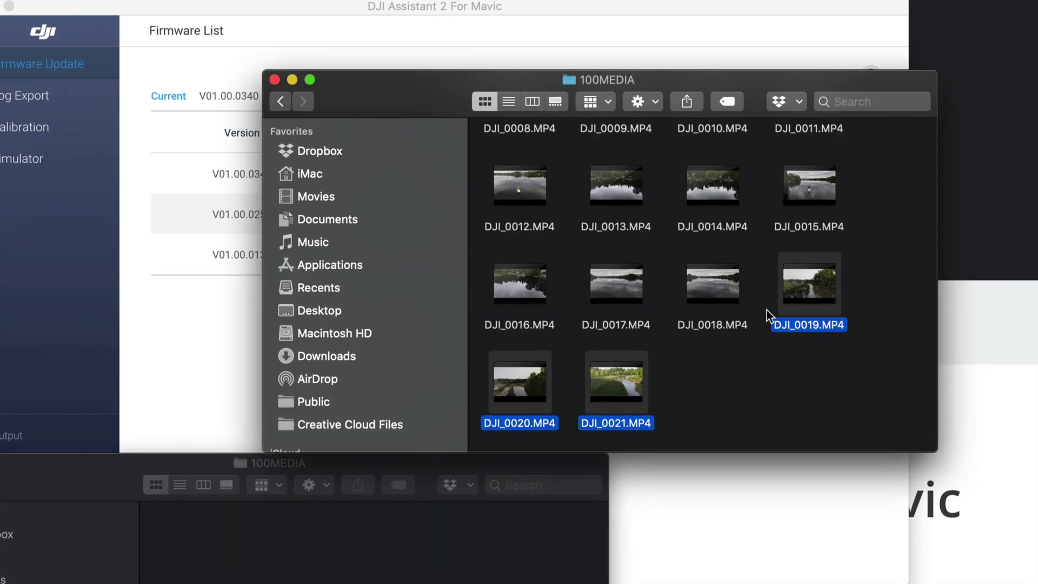
- Move all the video clips in the Untitled 1 drive's 100MEDIA folder to the Trash
click(808, 374)
scroll(808, 374, up, 3)
scroll(808, 374, down, 3)
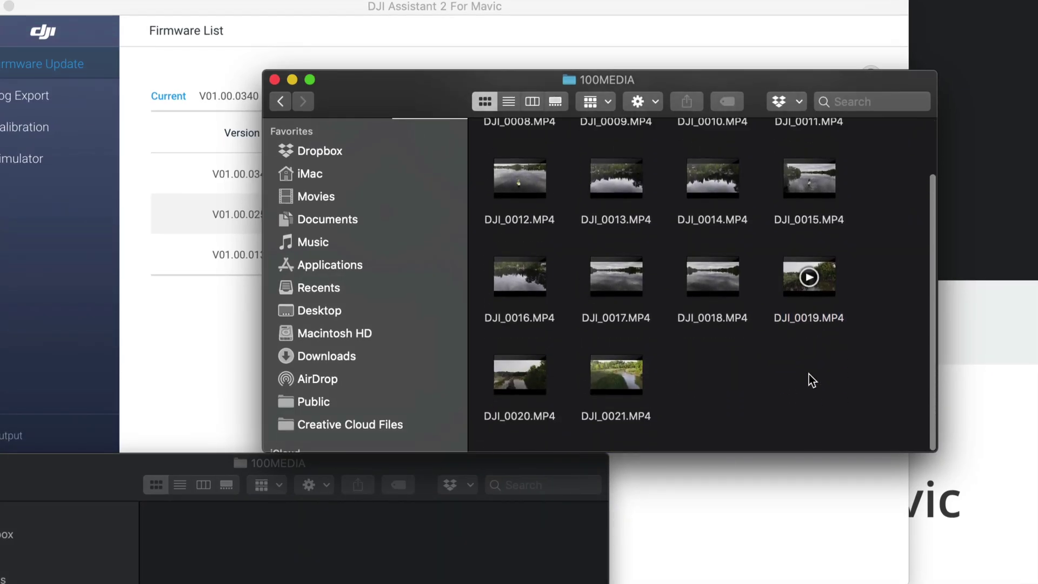
key(super+a)
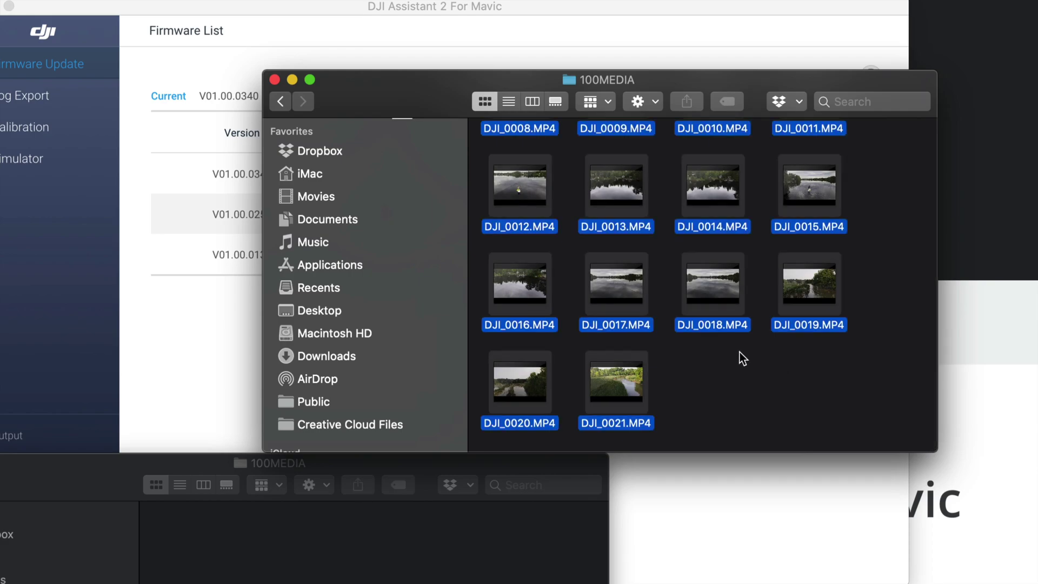
right_click(696, 291)
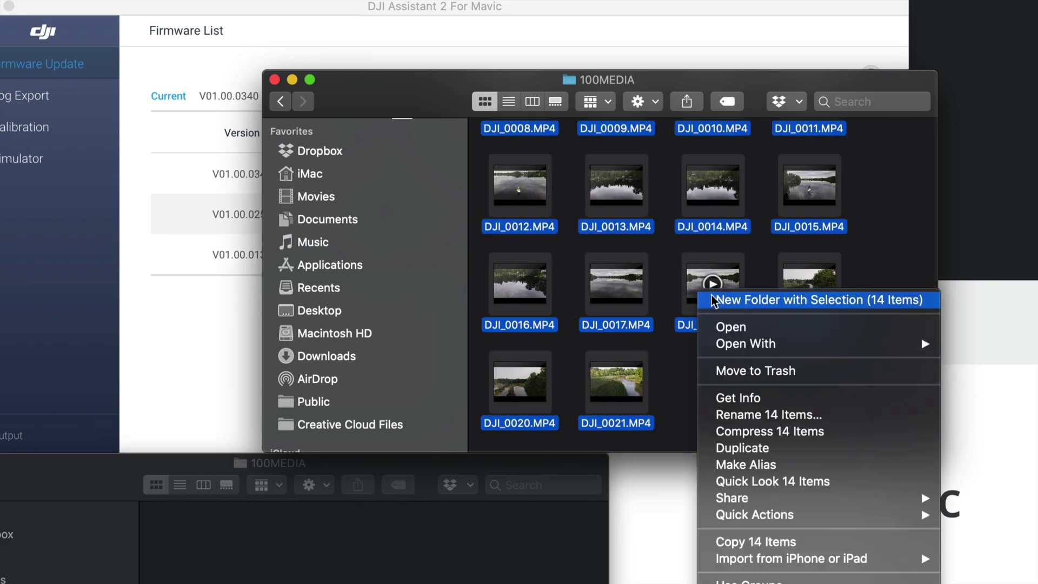
click(780, 369)
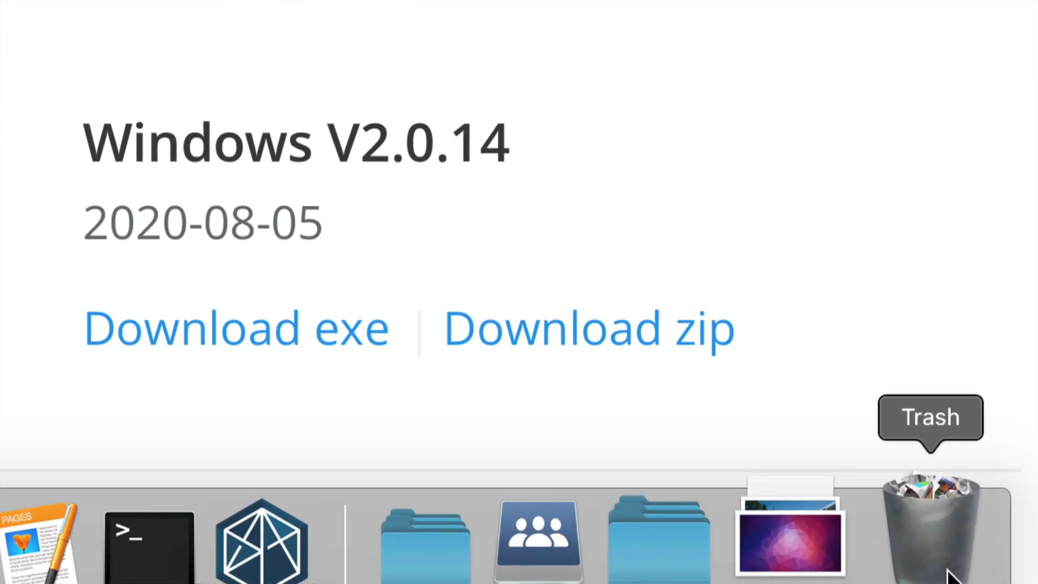
- Empty the Trash to permanently delete the clips removed from both drives
click(935, 565)
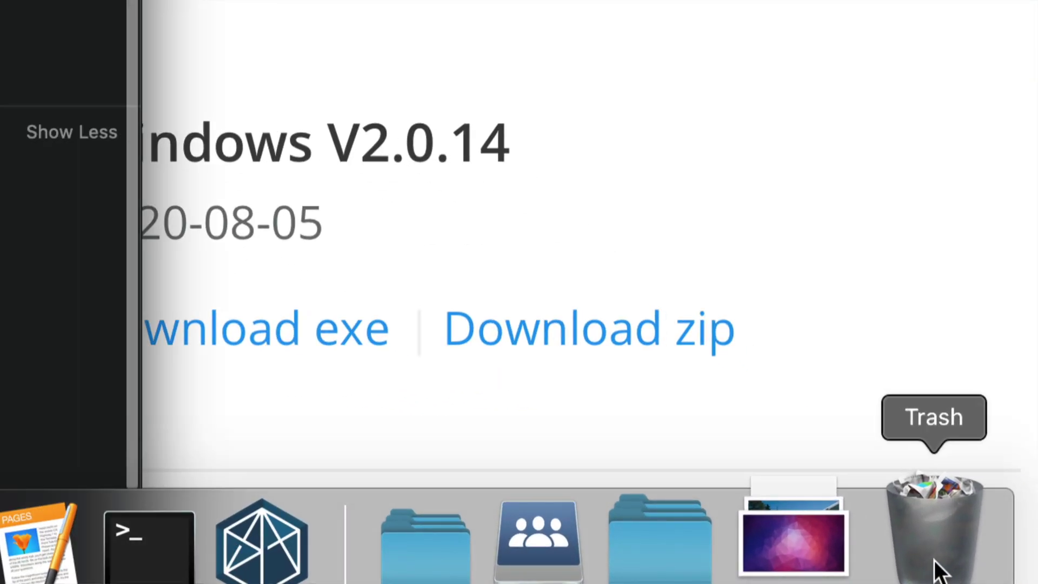
right_click(935, 561)
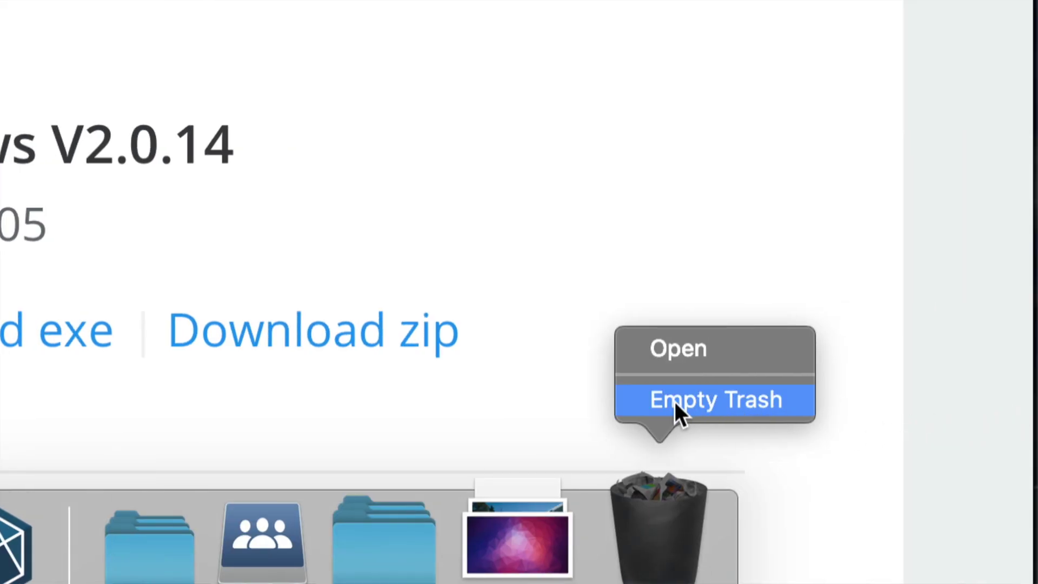
click(674, 401)
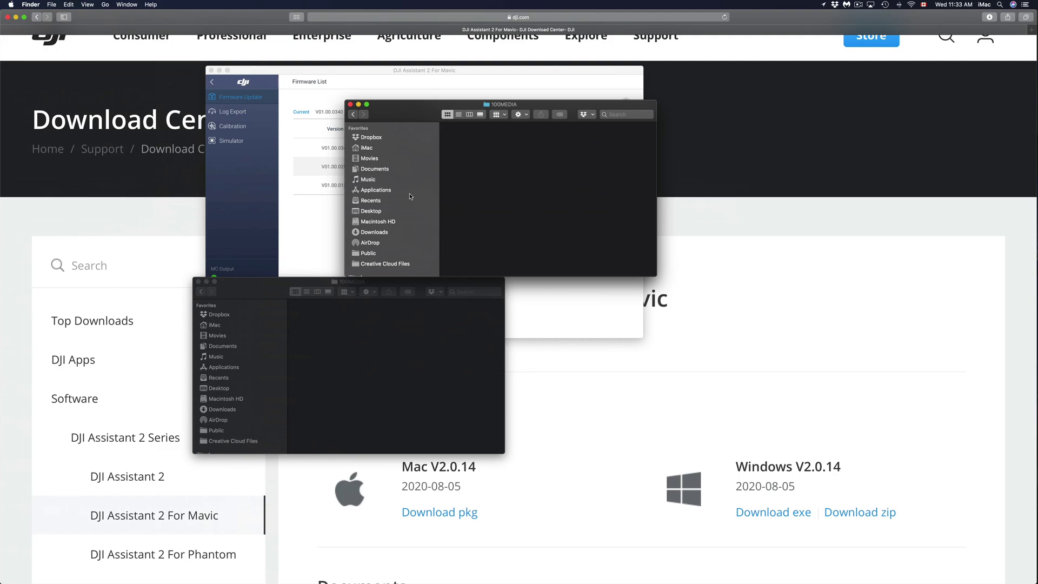
- Return to the top level of the Untitled 1 drive and close both Finder windows
click(354, 115)
click(354, 115)
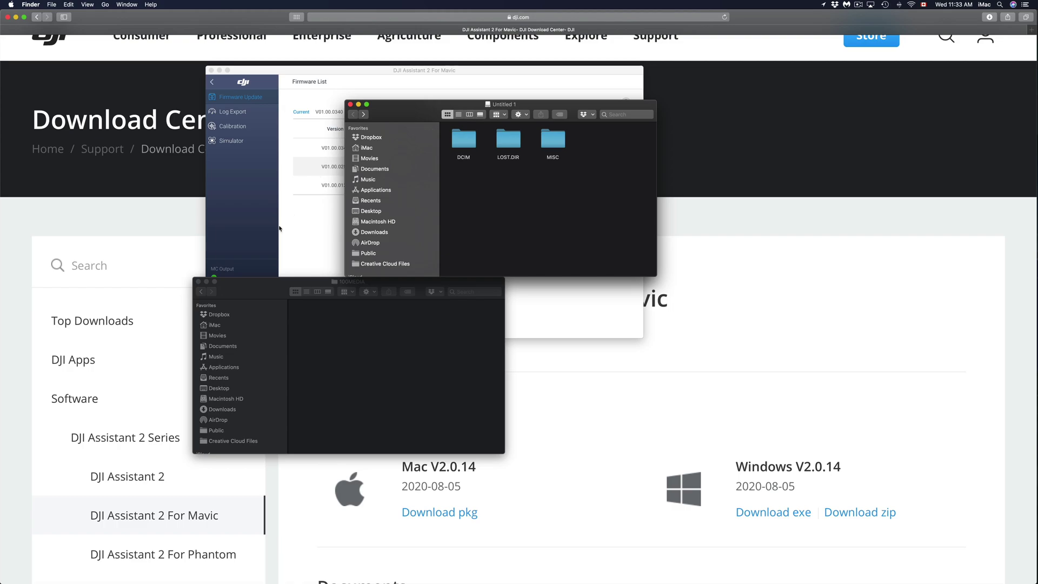
click(197, 282)
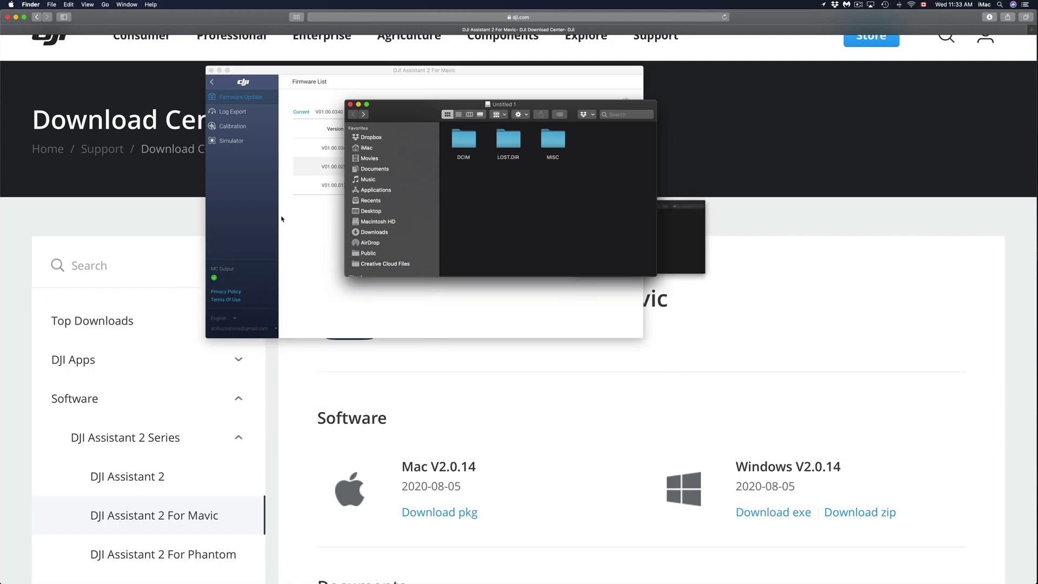
click(350, 104)
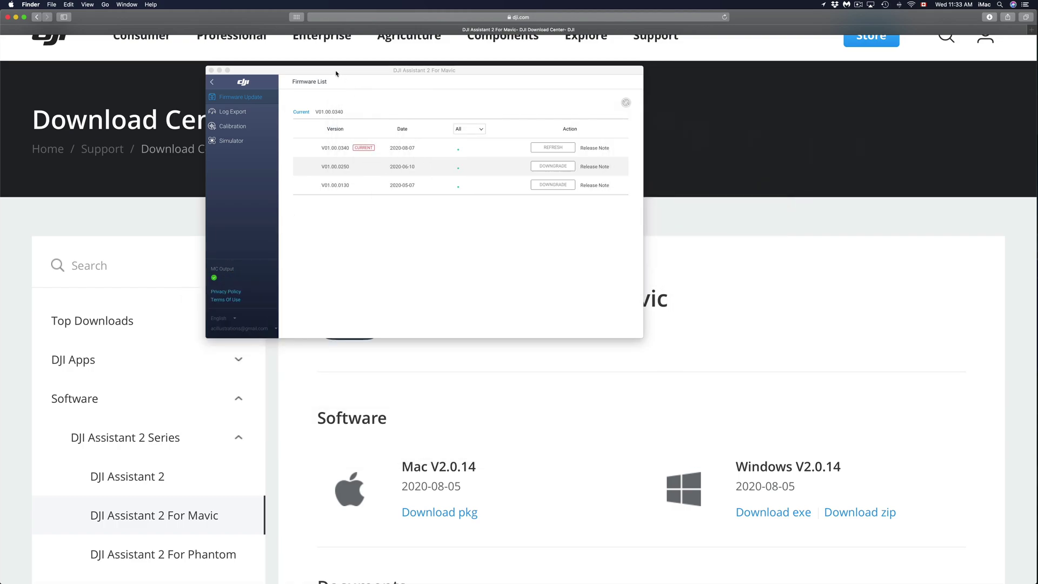
- View the Simulator, Calibration and Log Export pages in DJI Assistant 2, and quit the application
drag(336, 73, 400, 174)
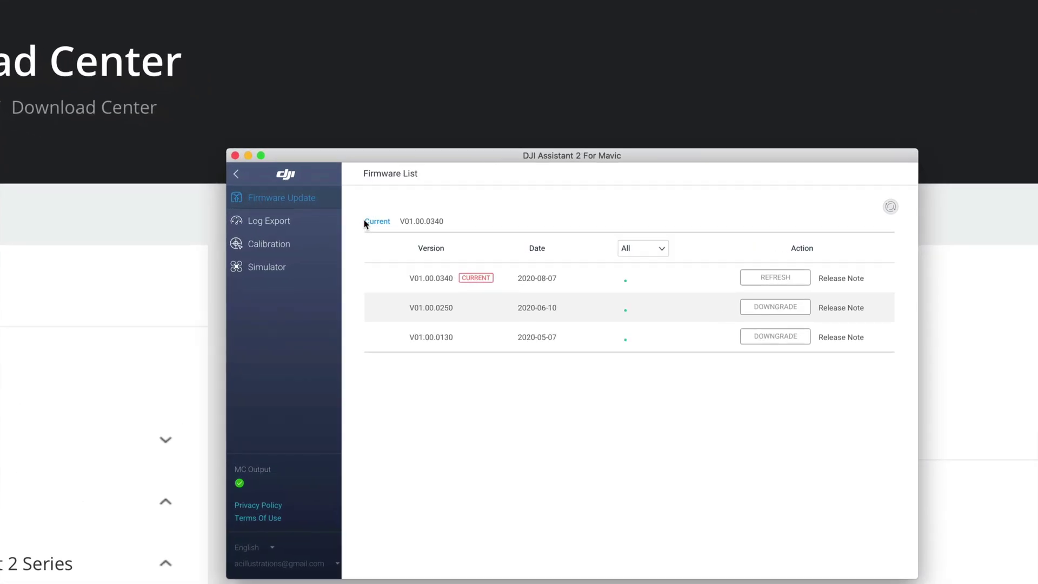
drag(353, 154, 296, 96)
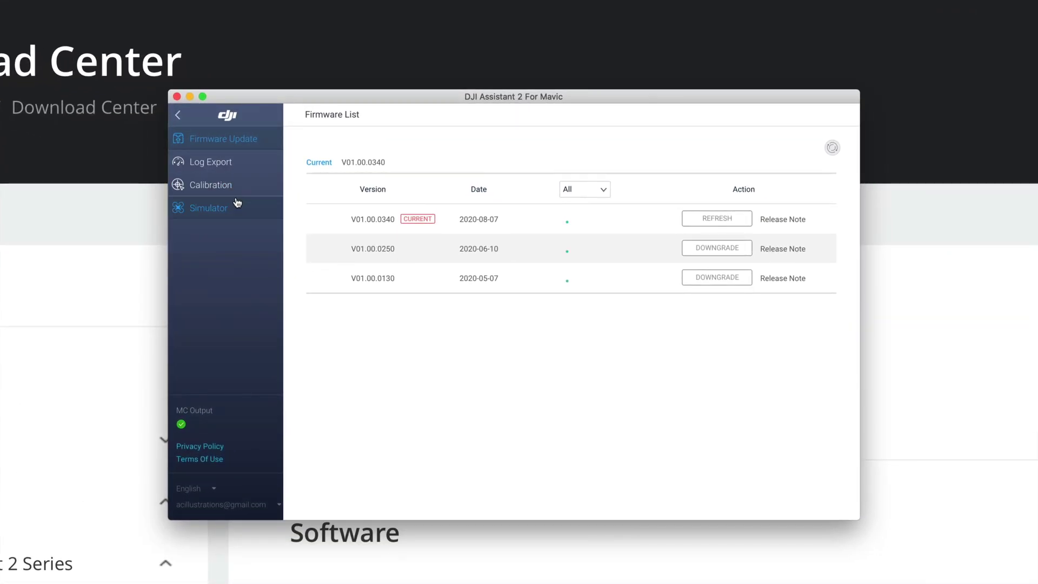
click(221, 218)
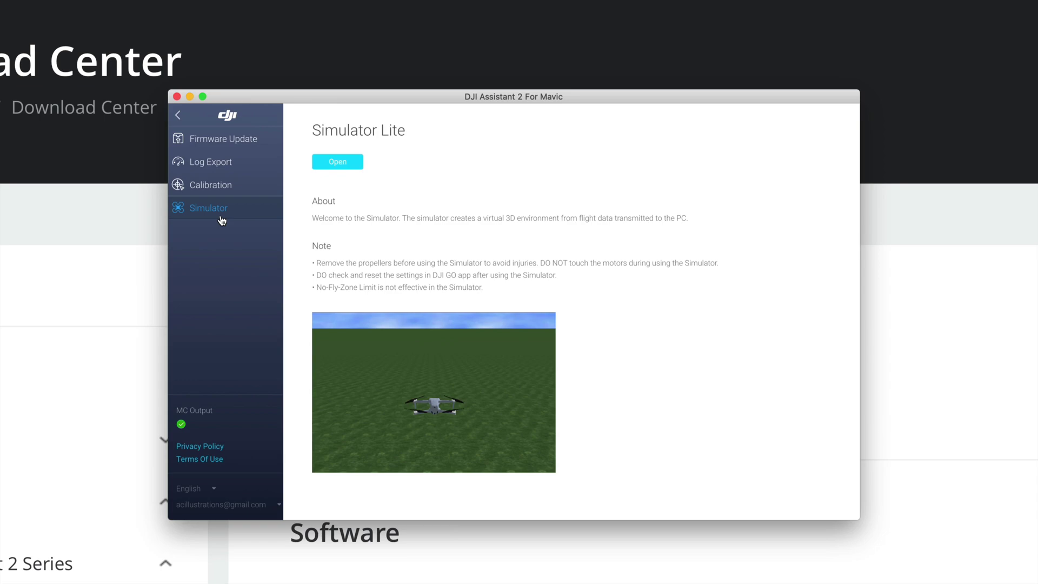
click(223, 186)
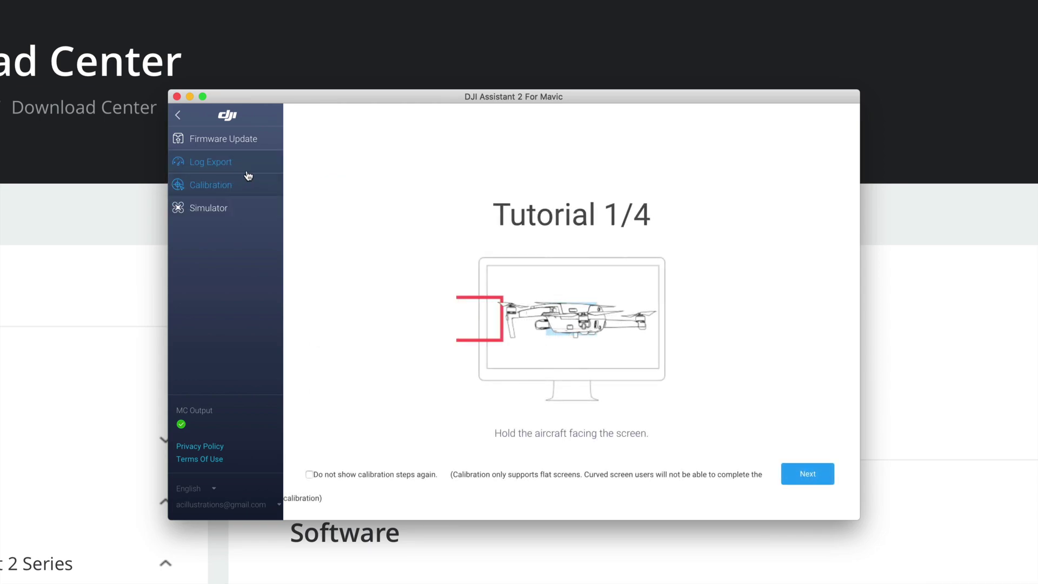
click(234, 168)
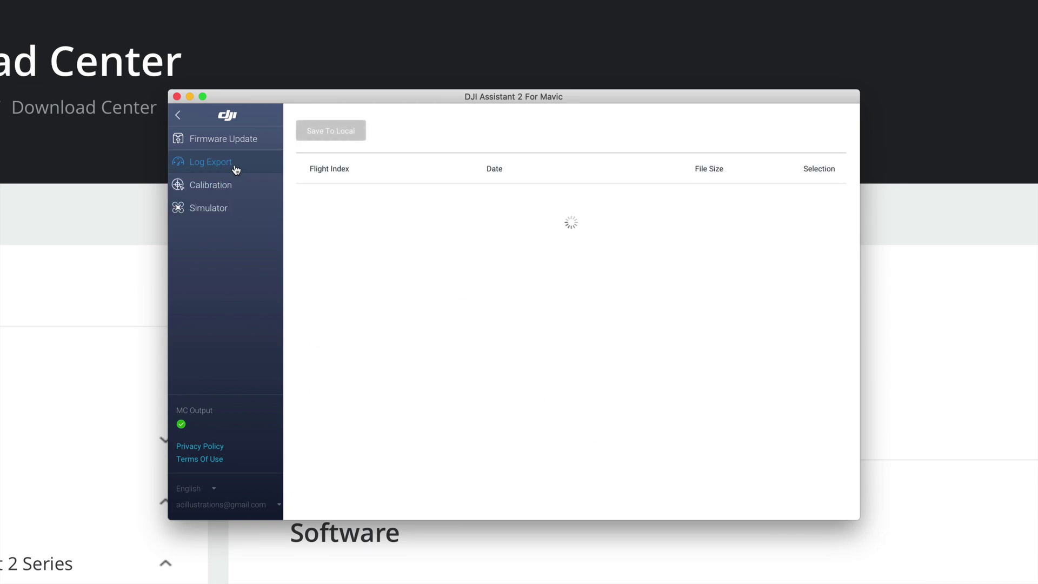
click(177, 96)
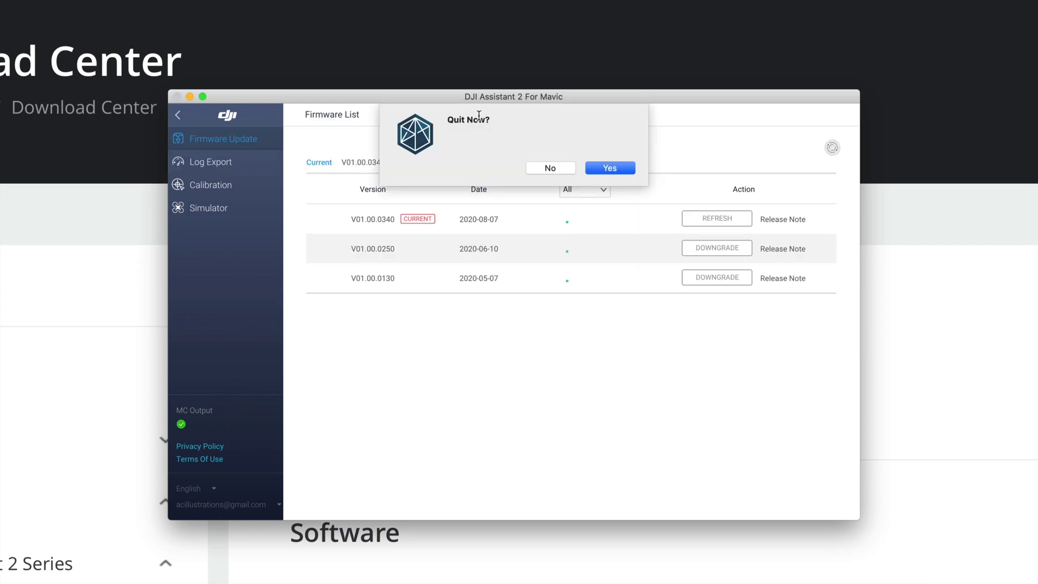
click(620, 165)
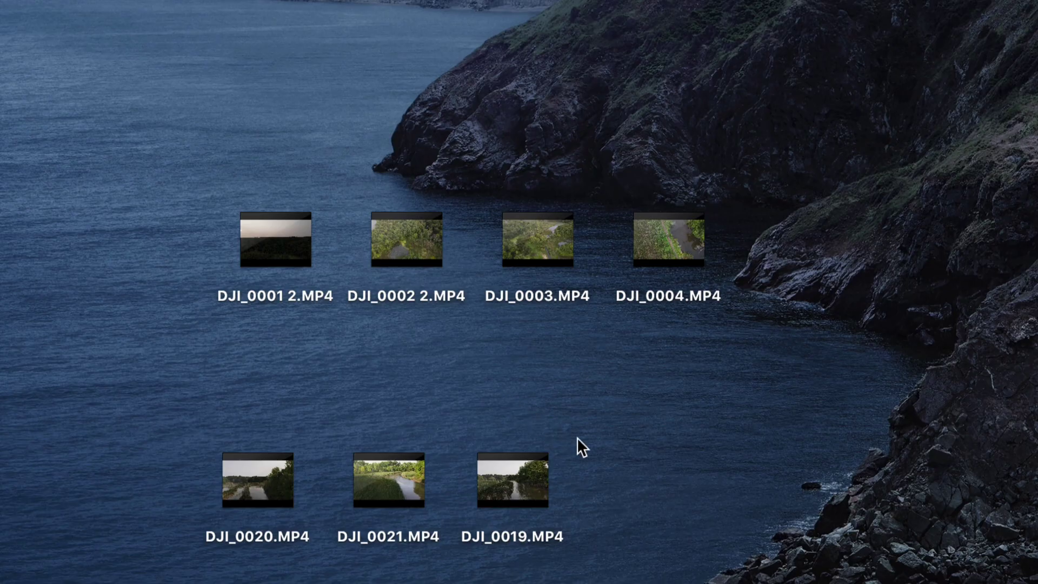
- Move DJI_0020.MP4, DJI_0021.MP4 and DJI_0019.MP4 directly beneath the row of four other copied clips on the desktop
drag(560, 454, 307, 365)
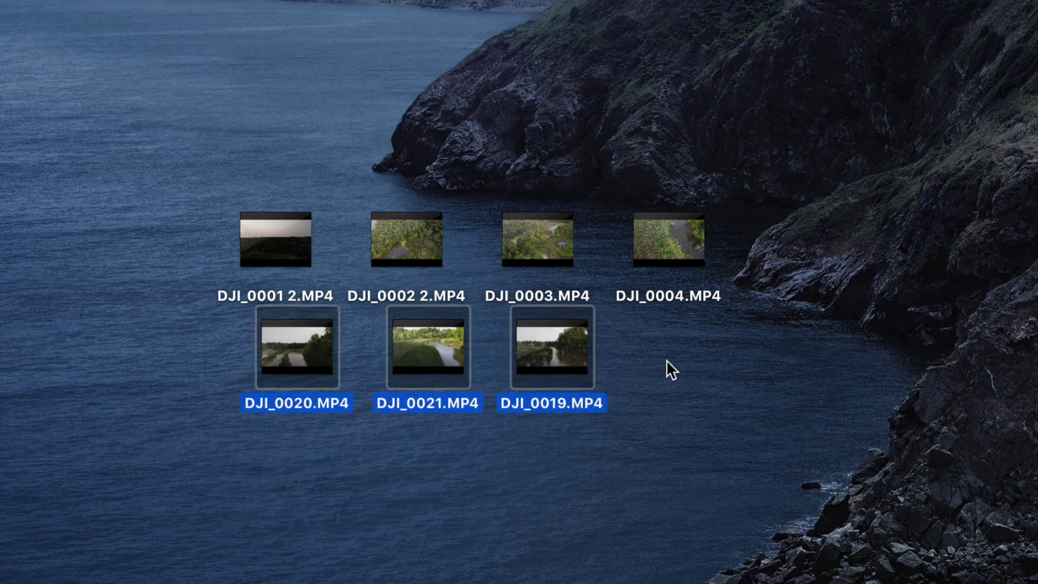
click(798, 361)
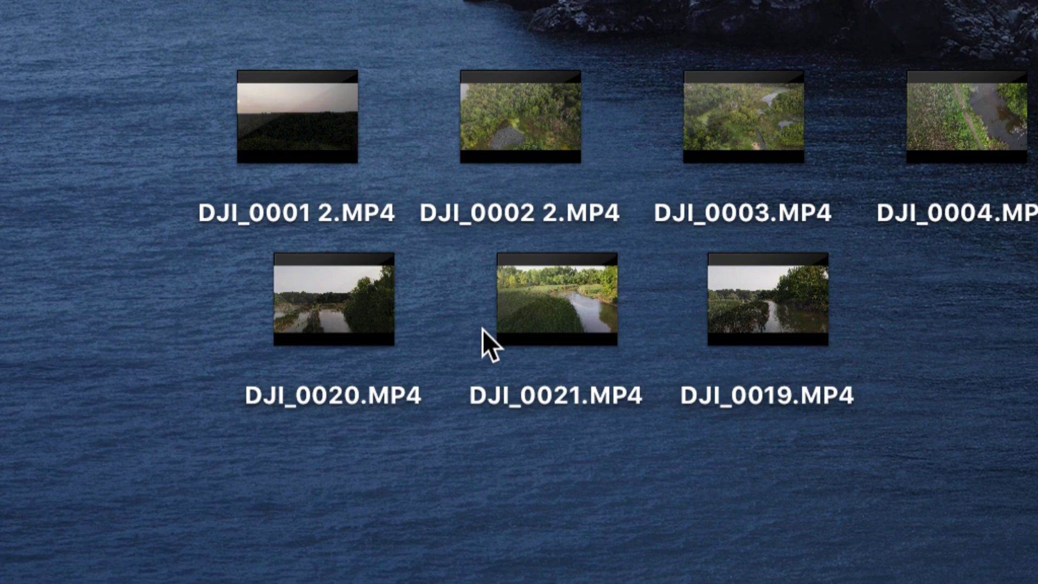
- Check the video dimensions in the file information of DJI_0021.MP4 on the desktop, and close the information window
mouse_move(418, 364)
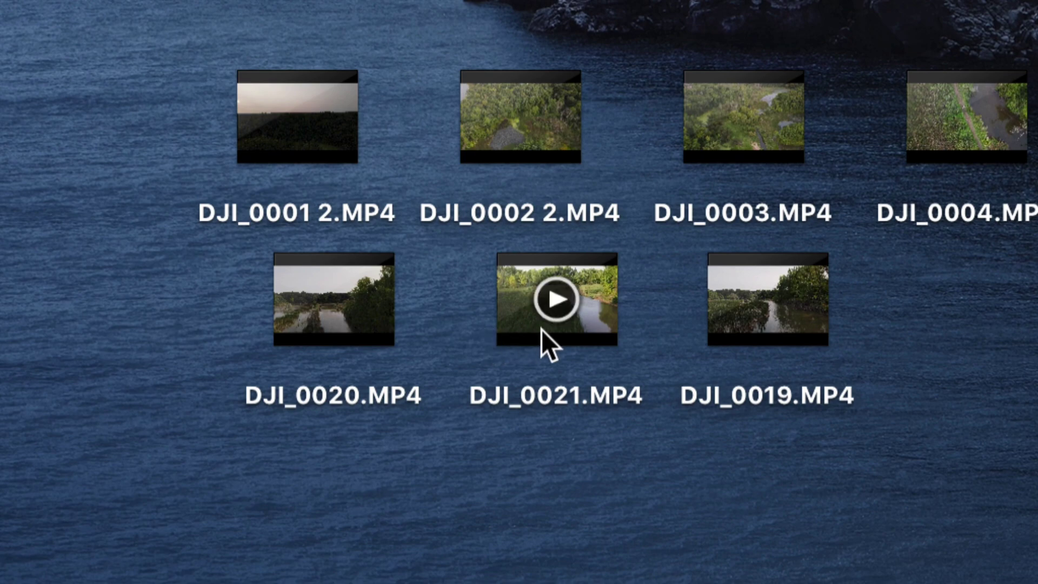
right_click(593, 334)
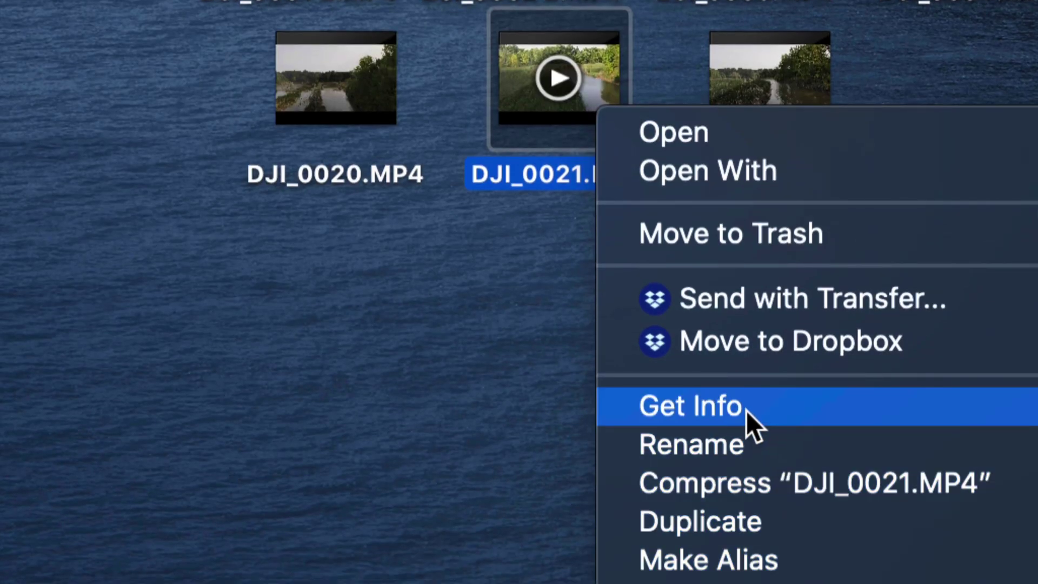
click(746, 411)
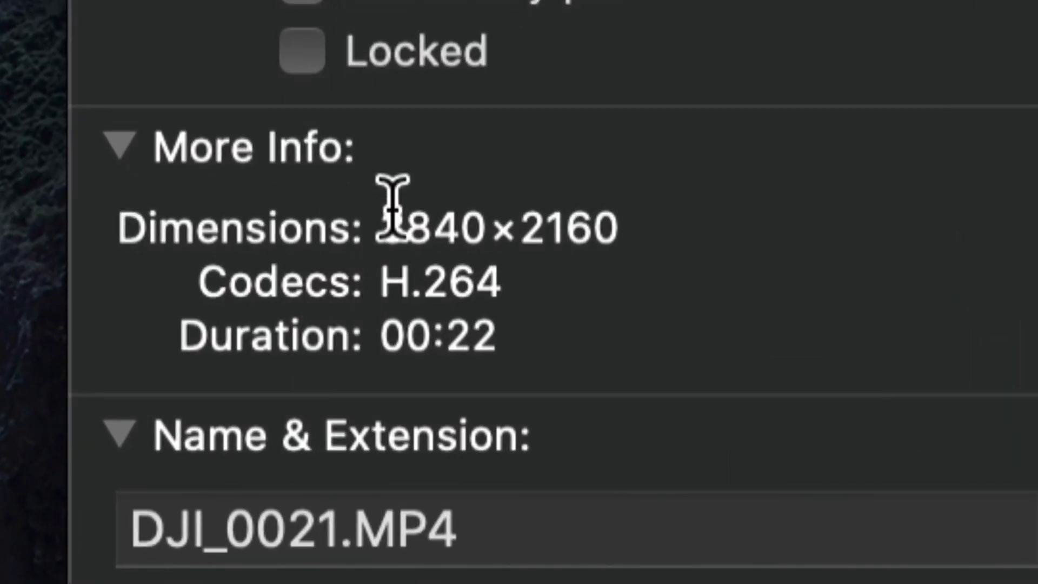
drag(392, 207, 625, 208)
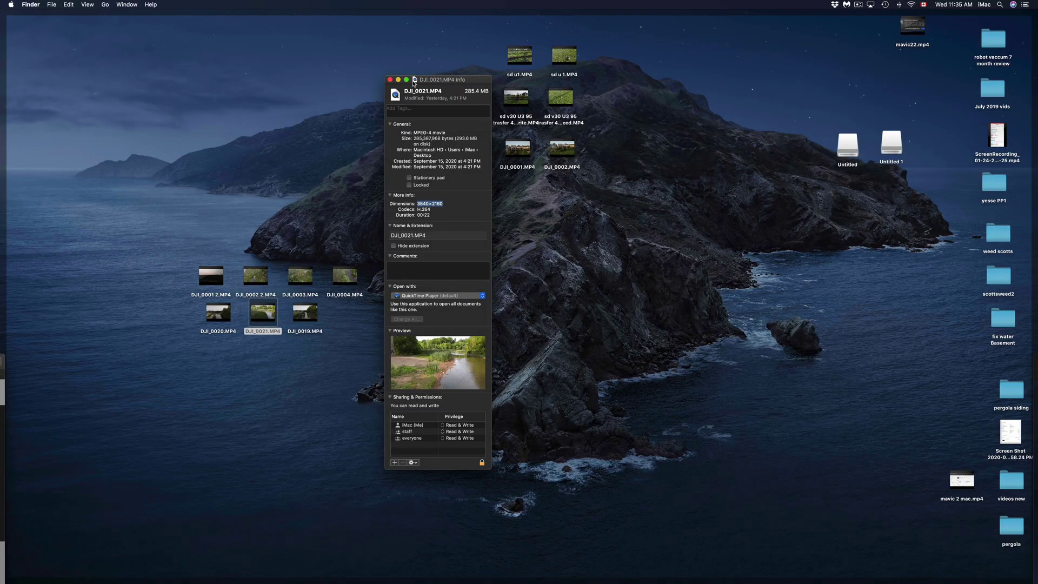
click(389, 80)
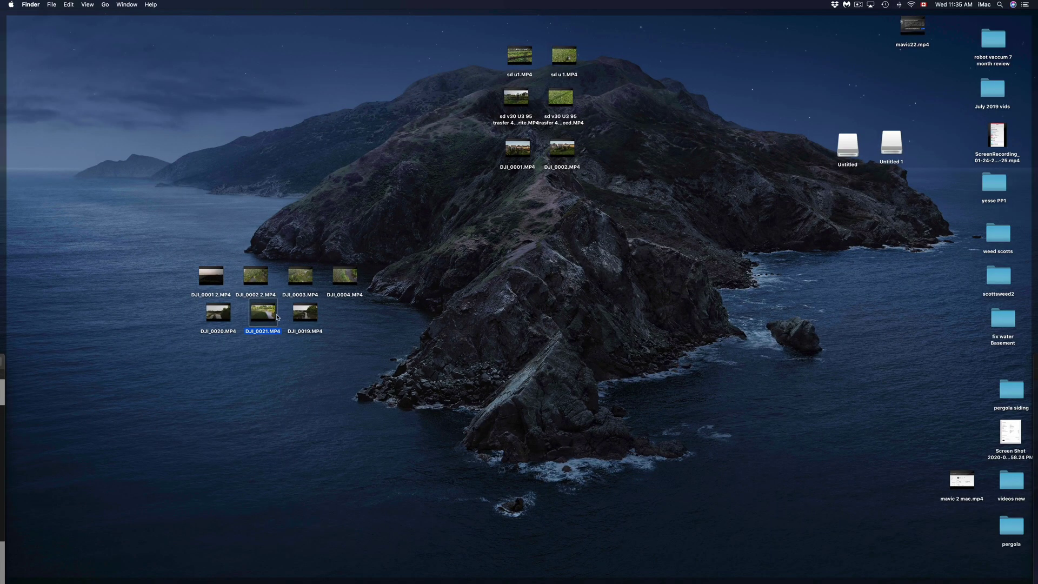
- Play a Quick Look preview of DJI_0021.MP4 from the desktop
mouse_move(274, 318)
key(space)
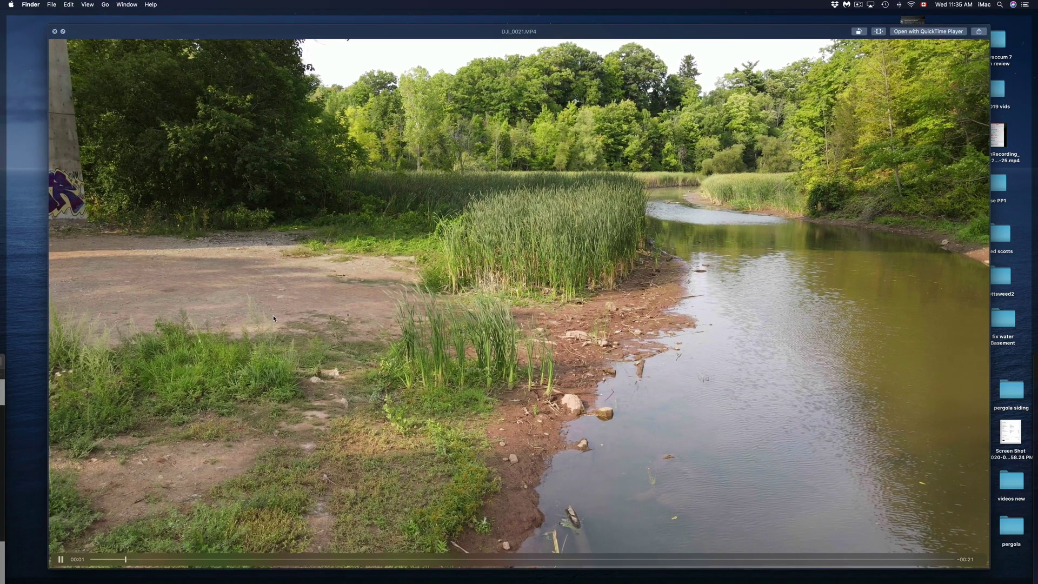